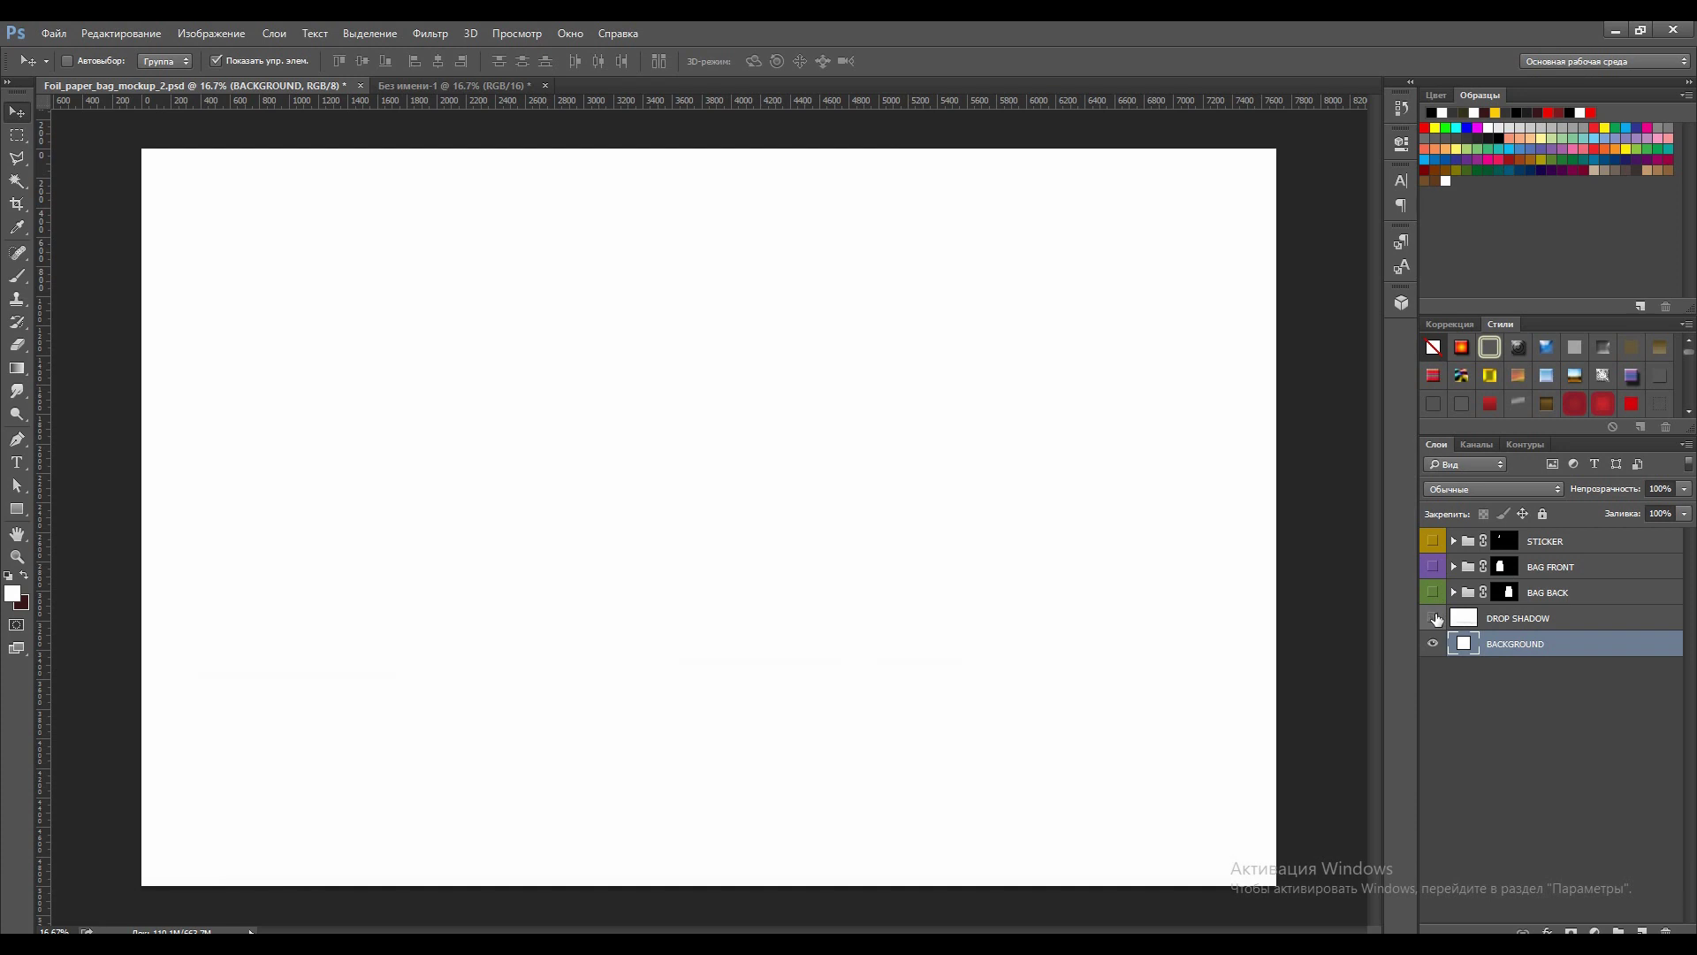
Recolour the COLOR layer in the STICKER group to grey with the sticker's DESIGN layer hidden
left_click(1454, 542)
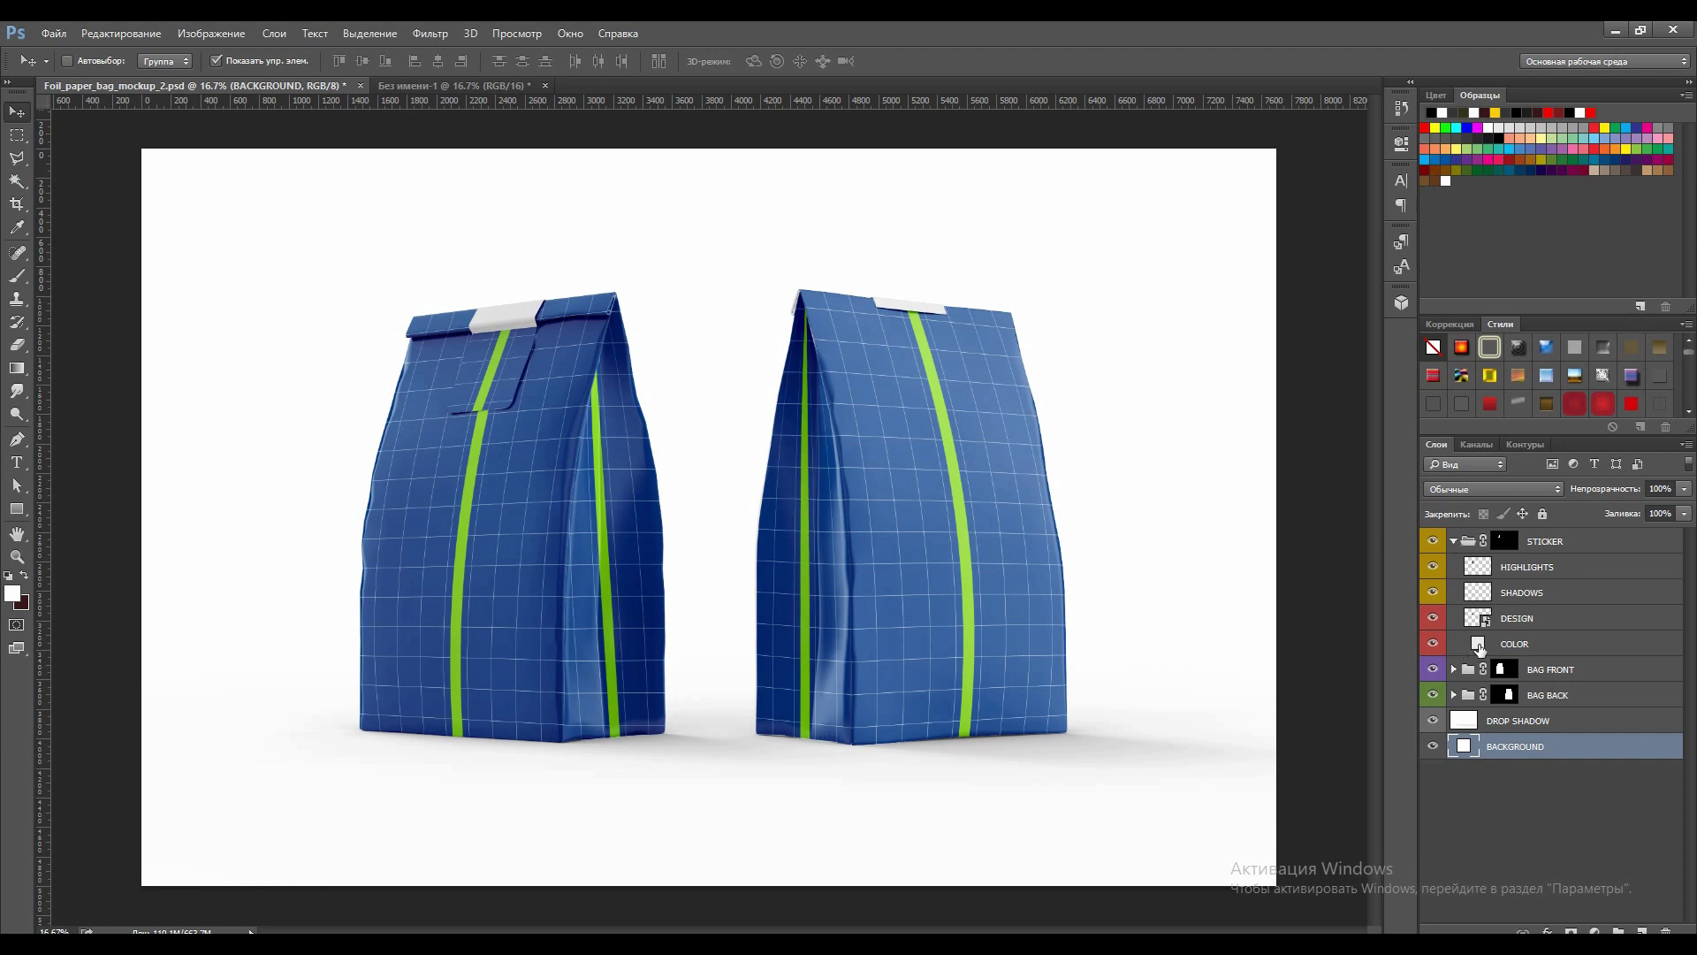
left_click(1432, 617)
double_click(1481, 645)
left_click_drag(1361, 481, 1189, 475)
left_click_drag(1149, 413, 1177, 440)
left_click(1583, 359)
Show the sticker's DESIGN layer, open its smart object and copy the black craft Paper Bag Mockup artwork into it from Без имени-1
left_click(1433, 617)
double_click(1478, 617)
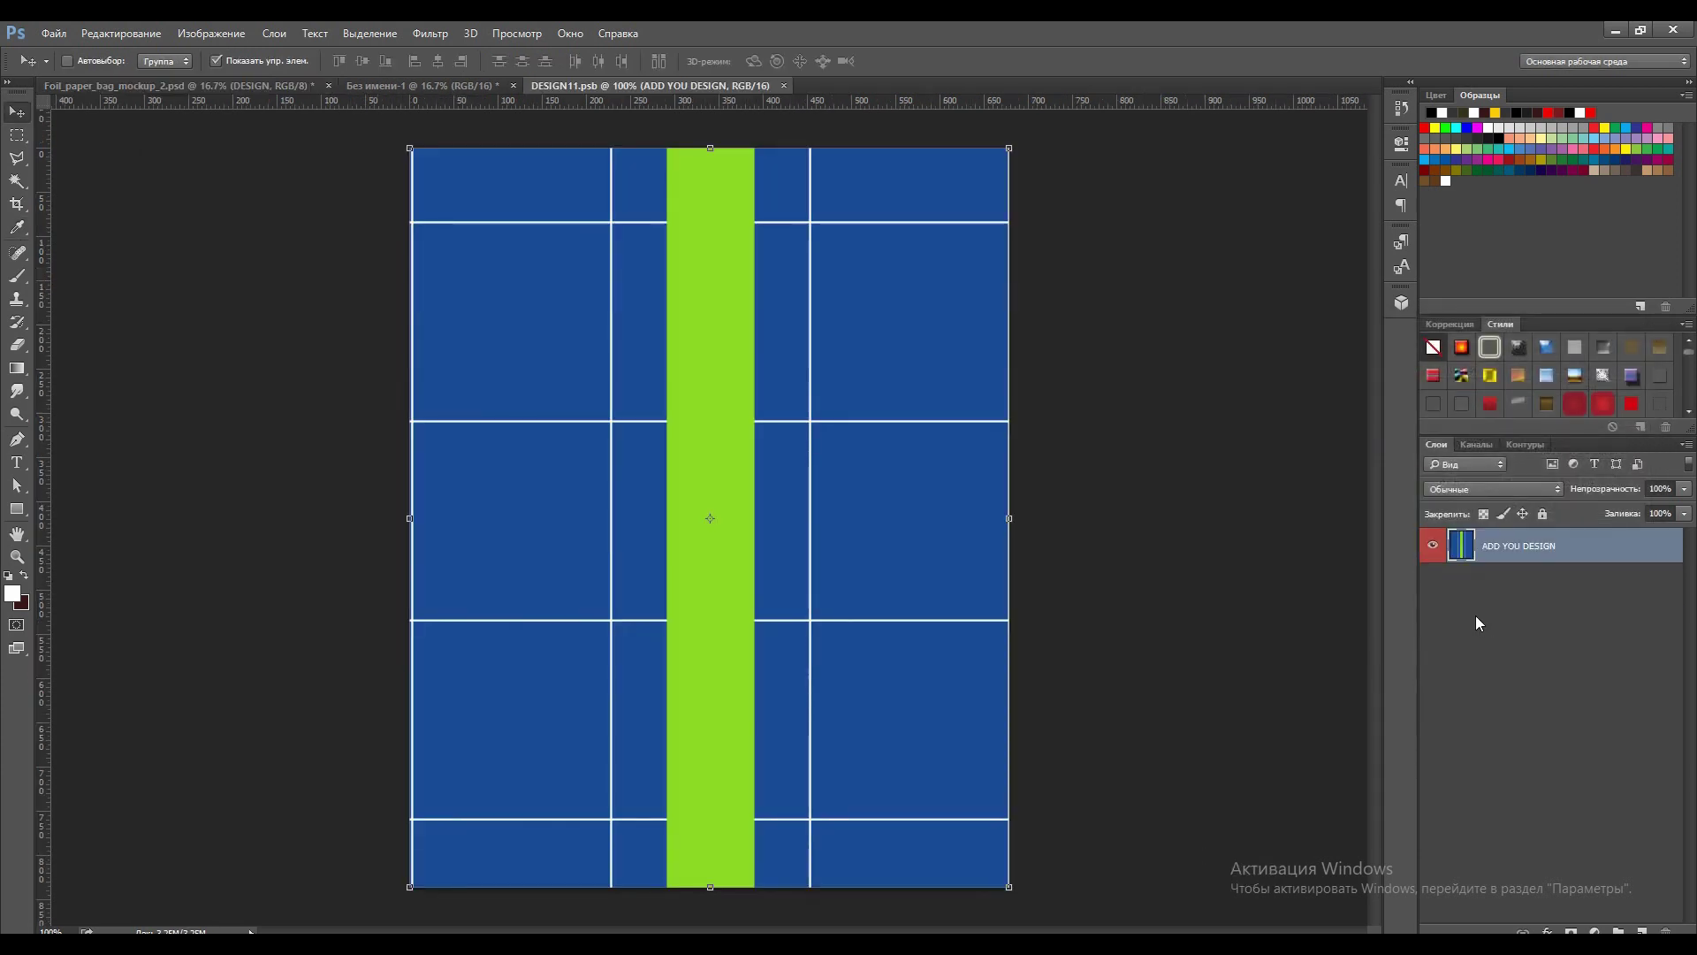
left_click(16, 462)
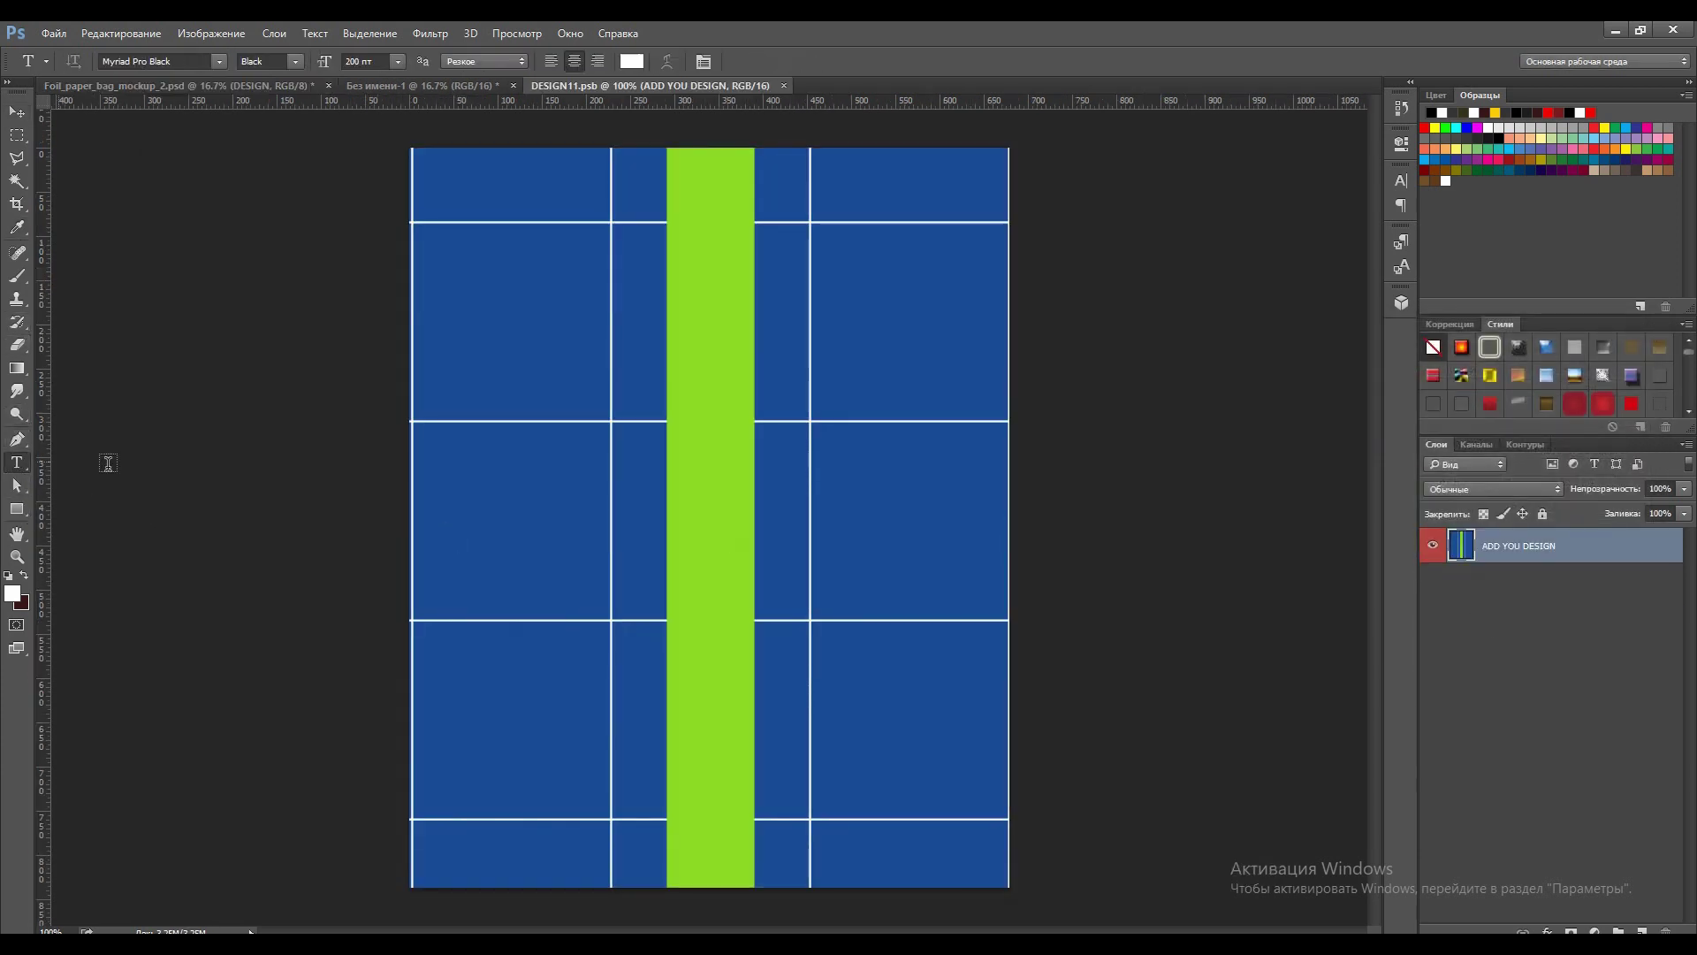
left_click(449, 85)
key("v")
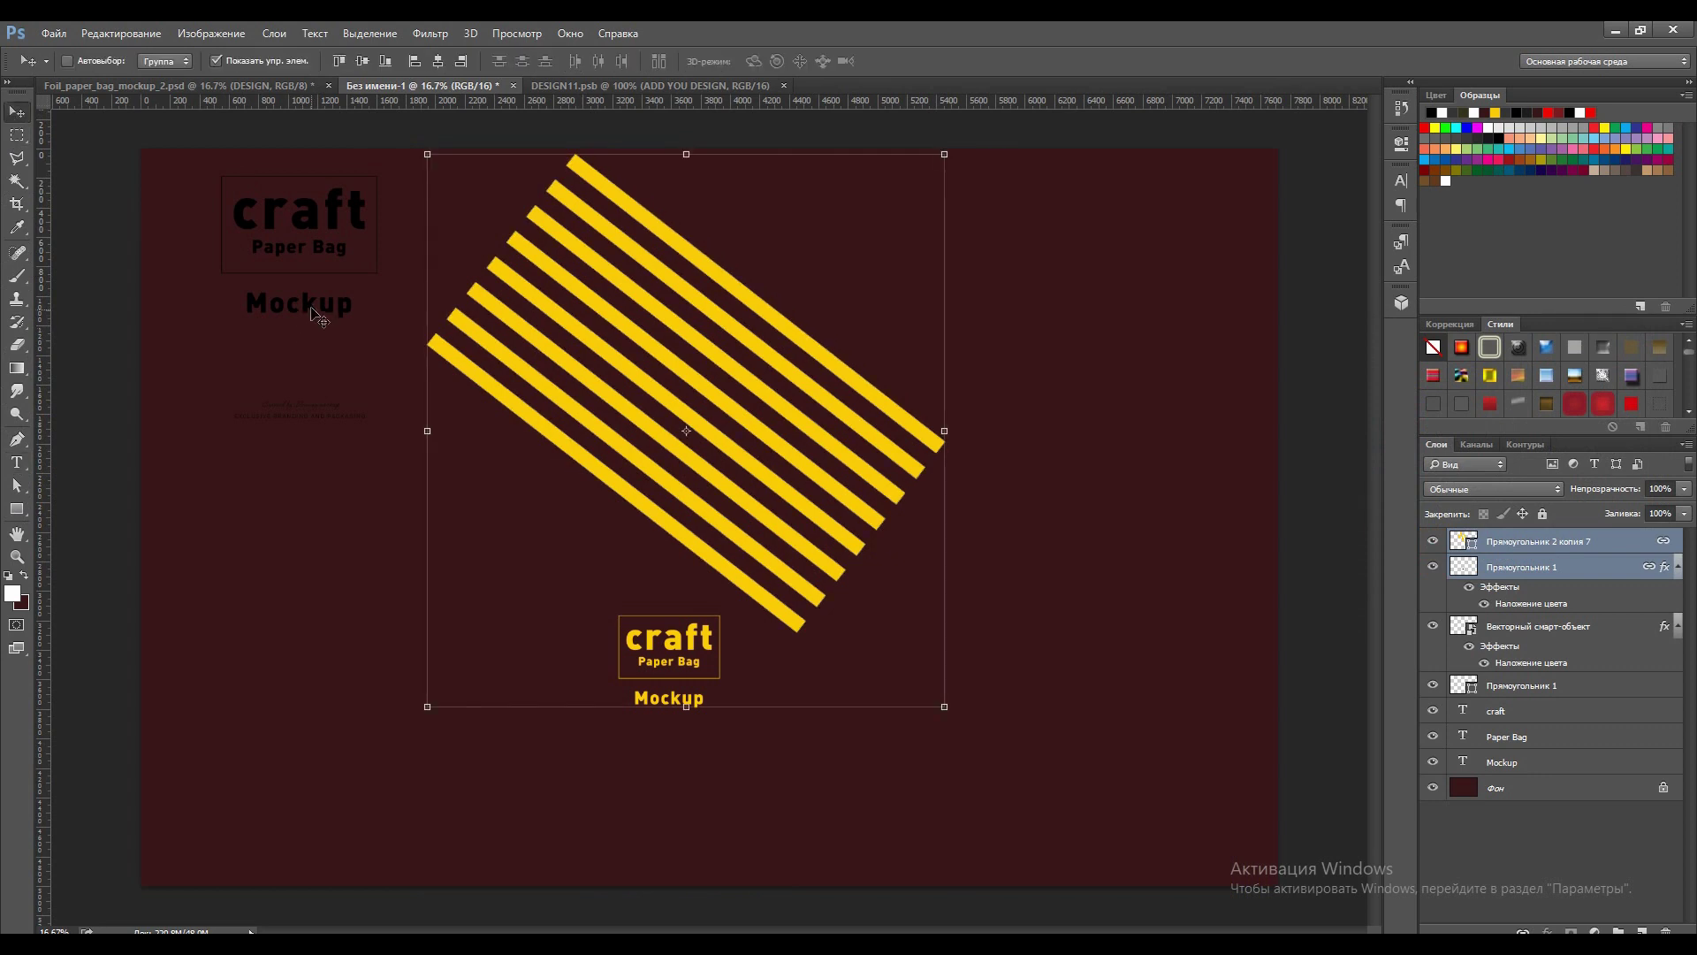
left_click(321, 314, "ctrl")
left_click_drag(349, 260, 778, 527)
Scale the pasted artwork to about 62% so that it fits the width of the sticker canvas
key("ctrl+minus")
key("ctrl+minus")
key("ctrl+minus")
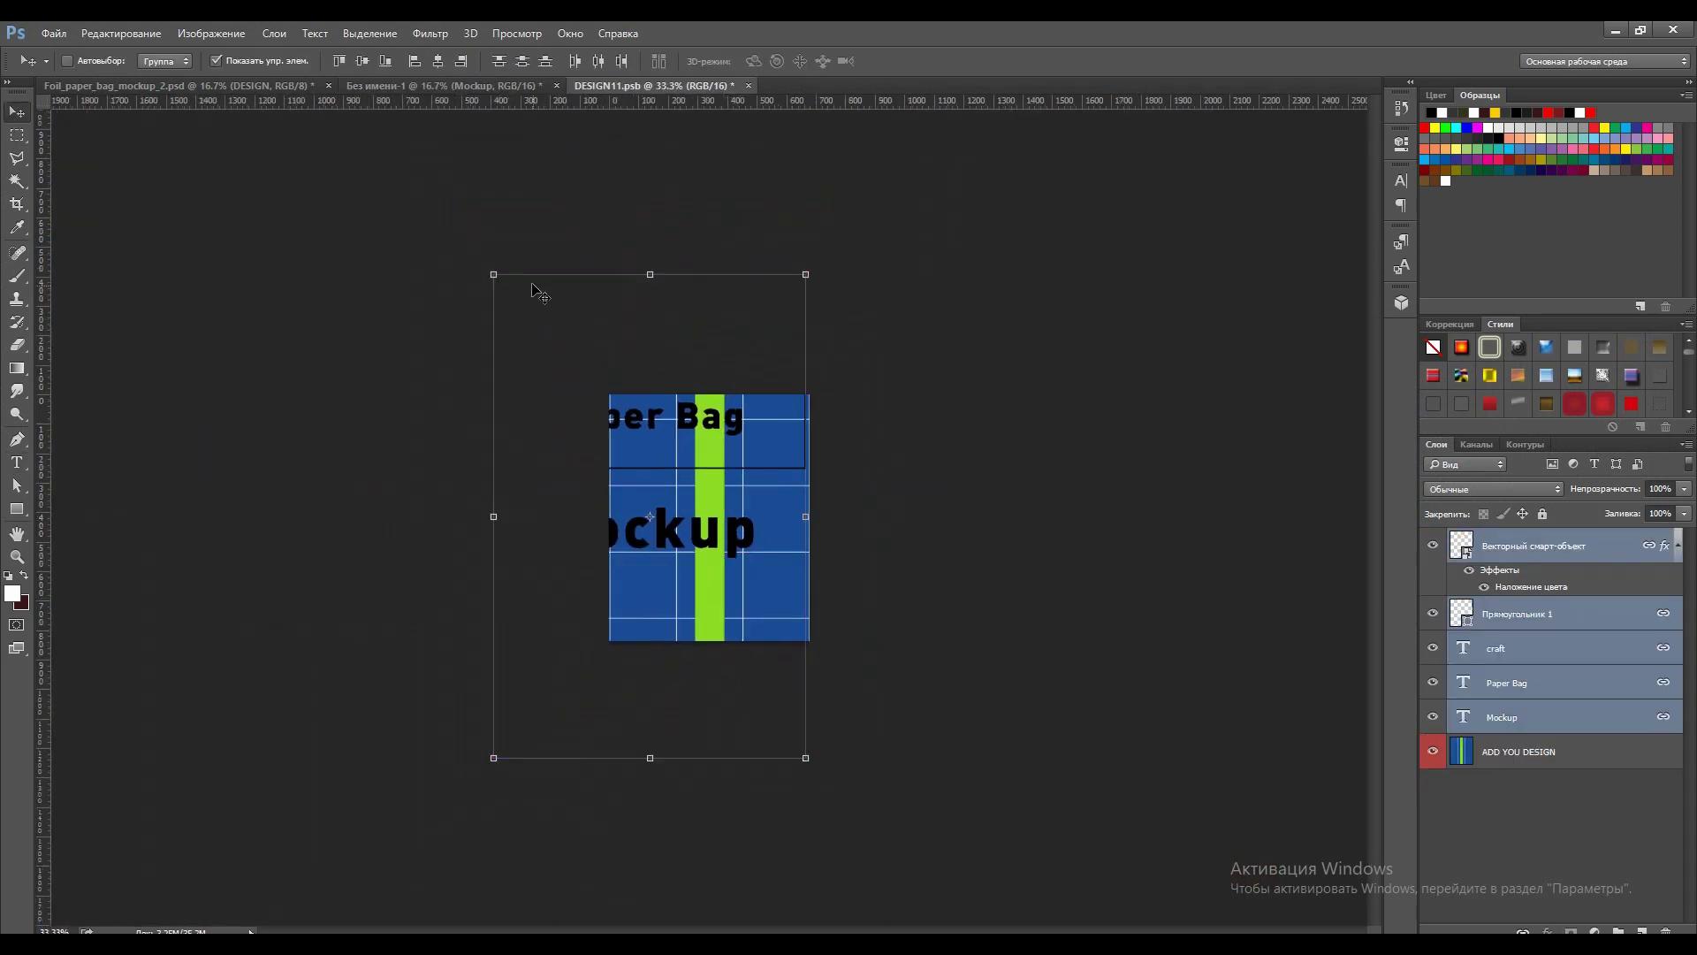
key("ctrl+t")
left_click_drag(493, 274, 612, 458)
left_click_drag(808, 458, 806, 456)
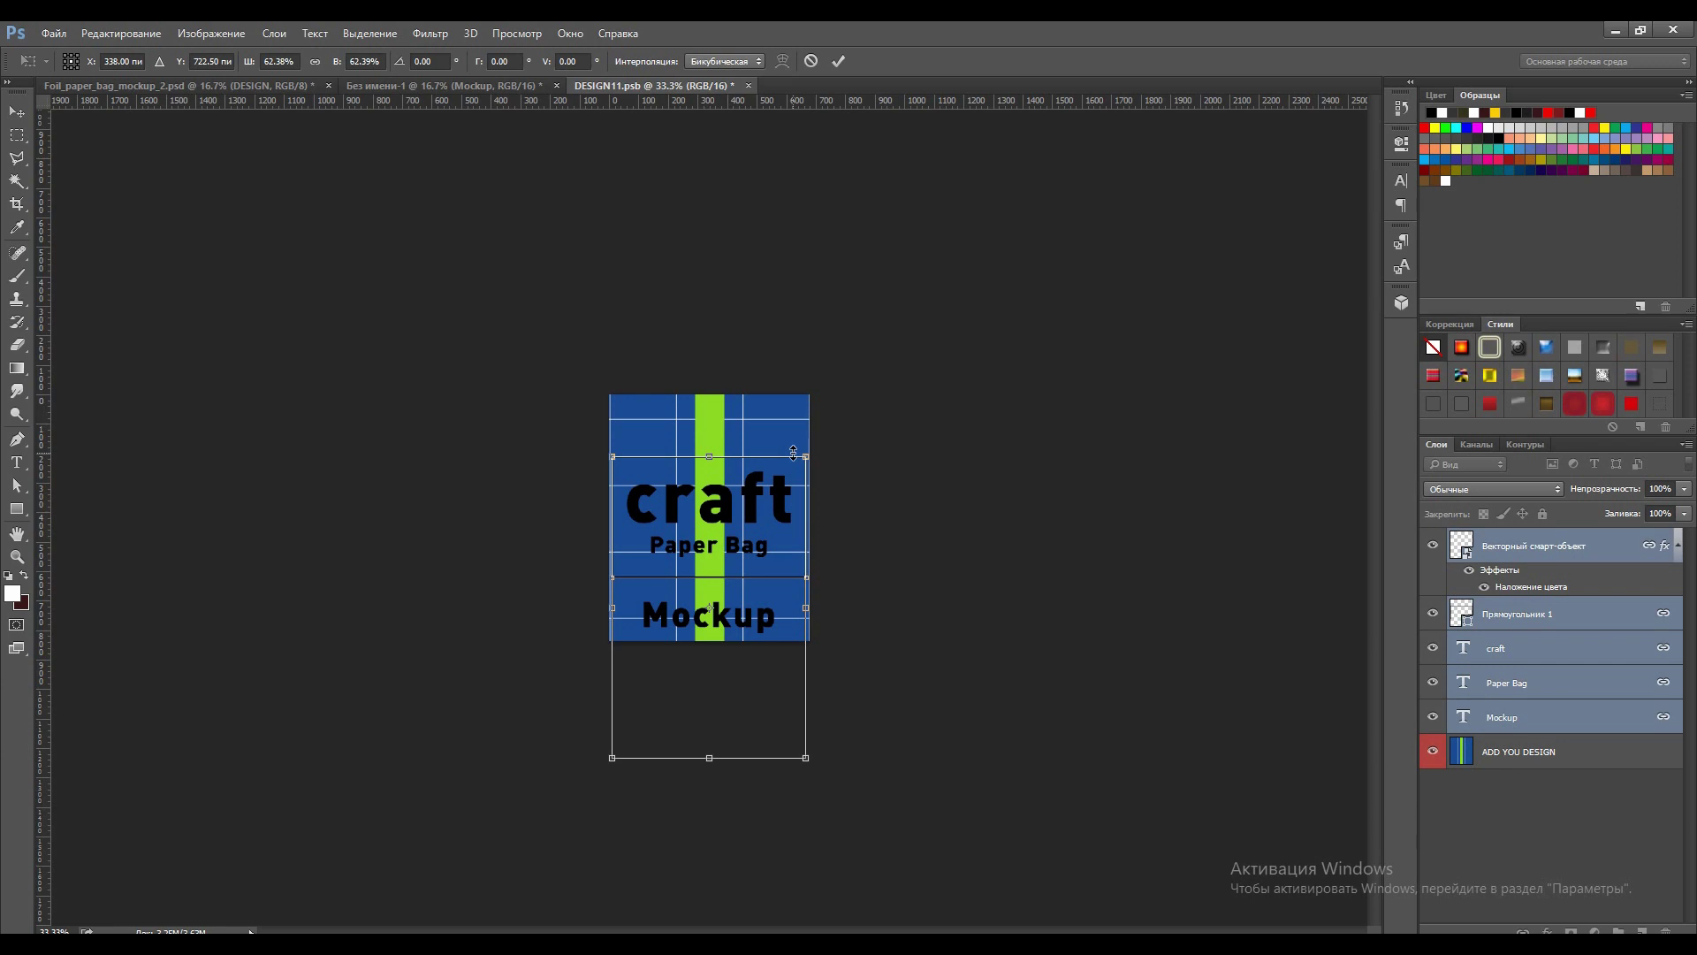
key("Return")
Hide the ADD YOU DESIGN layer and scale the linked artwork down further around its centre to leave side margins
left_click(1578, 543)
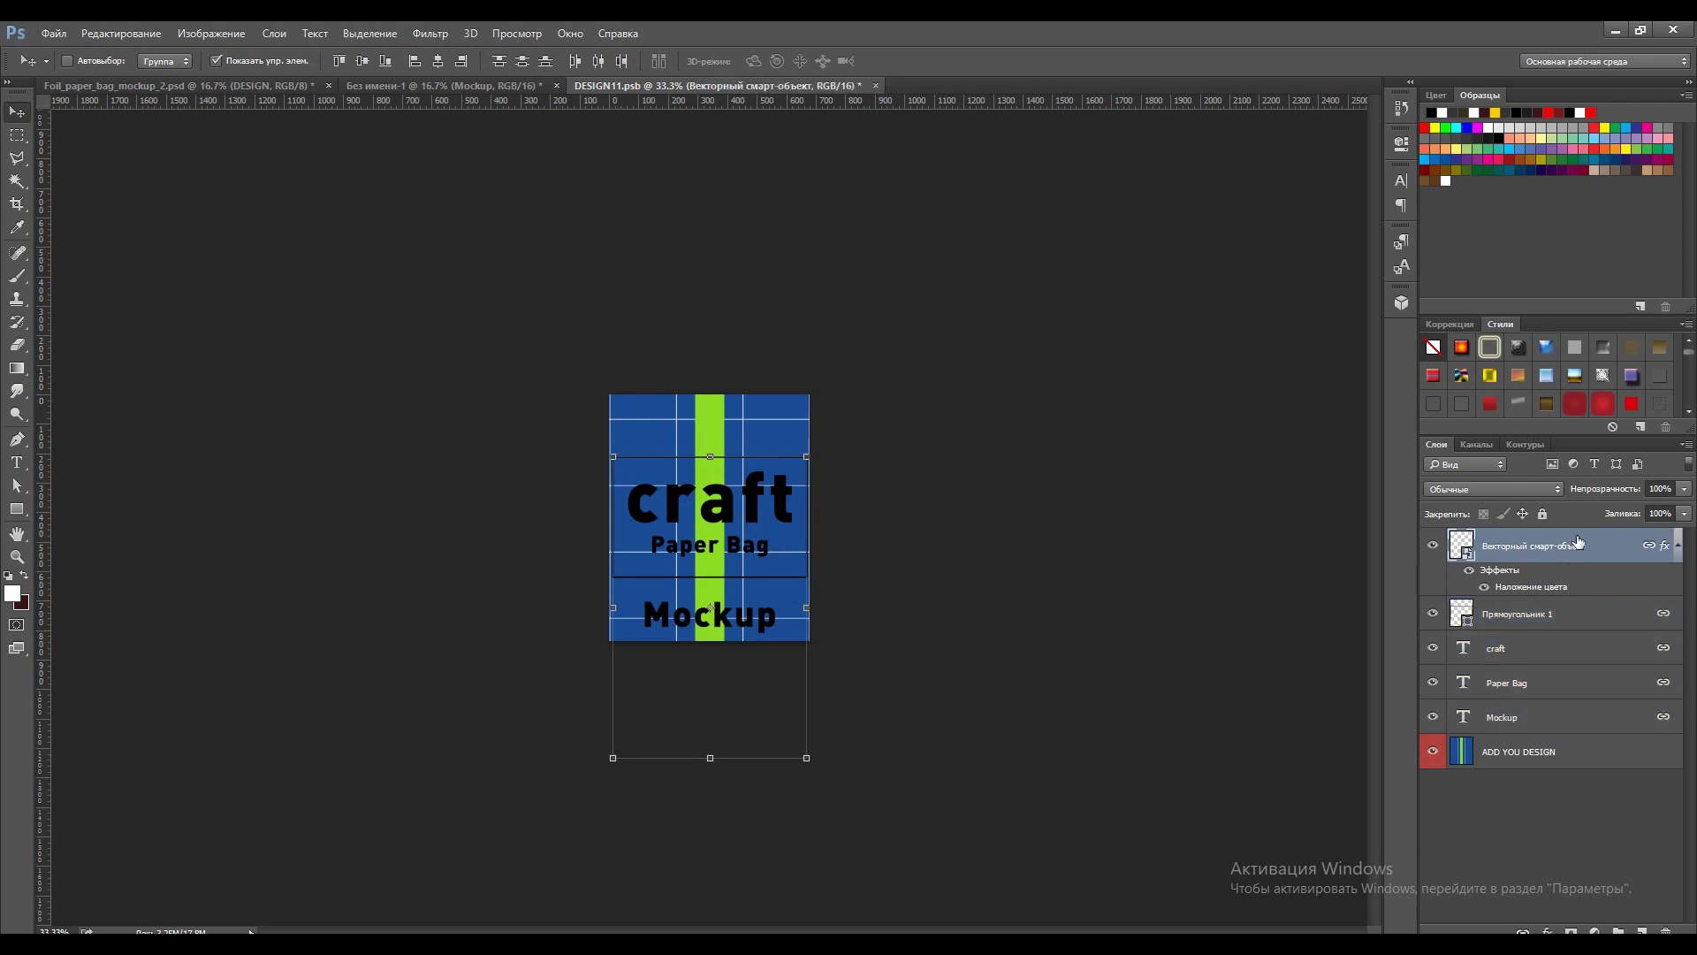
left_click(1438, 750)
key("ctrl+t")
left_click_drag(808, 458, 747, 473)
key("Return")
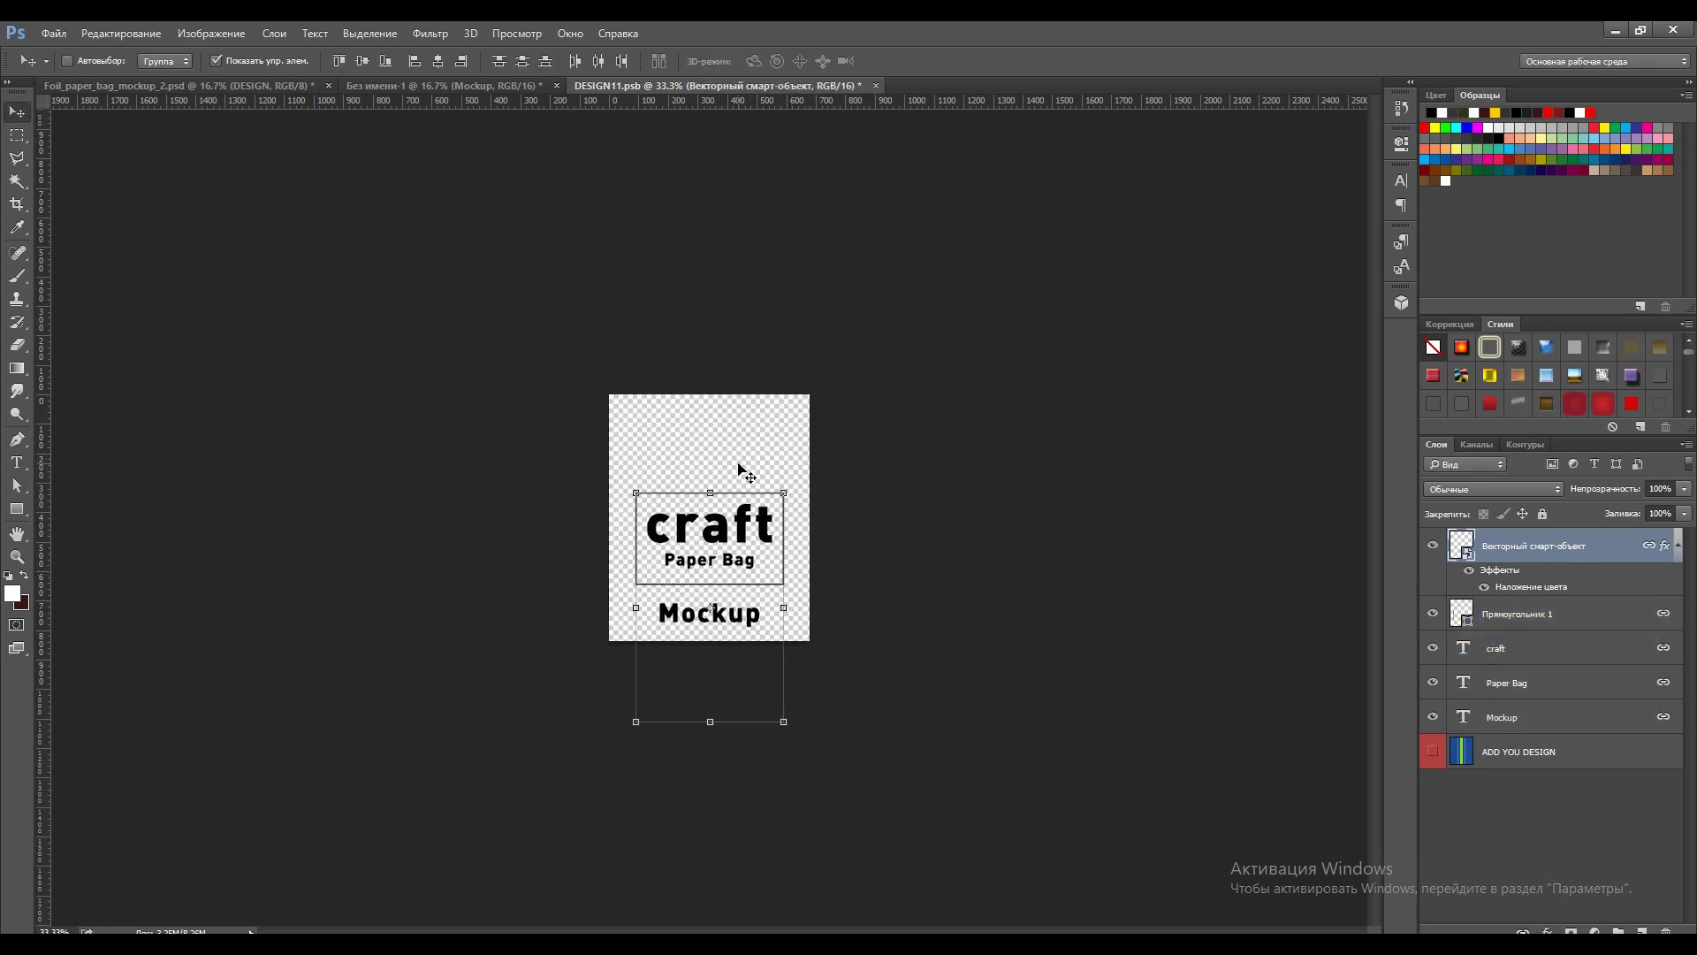
Unlink the artwork layers and delete the Mockup text layer and the vector smart object with the small lettering
left_click(1601, 611)
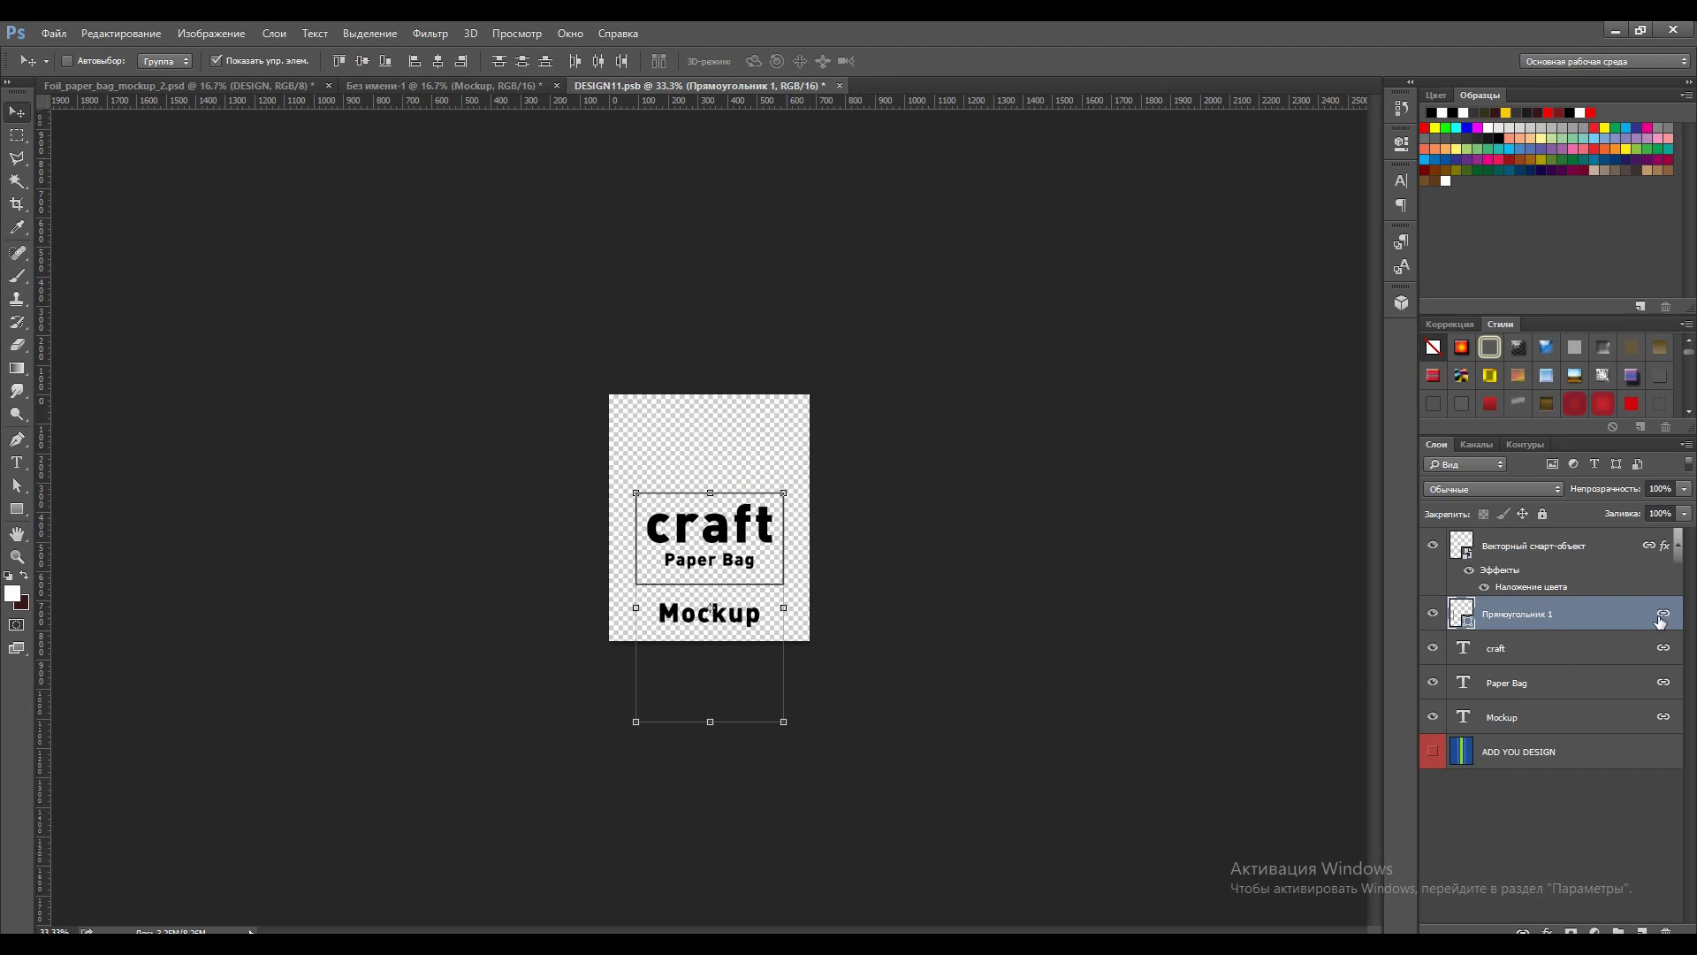
left_click(1645, 550)
left_click(1604, 697, "shift")
left_click(1605, 714, "shift")
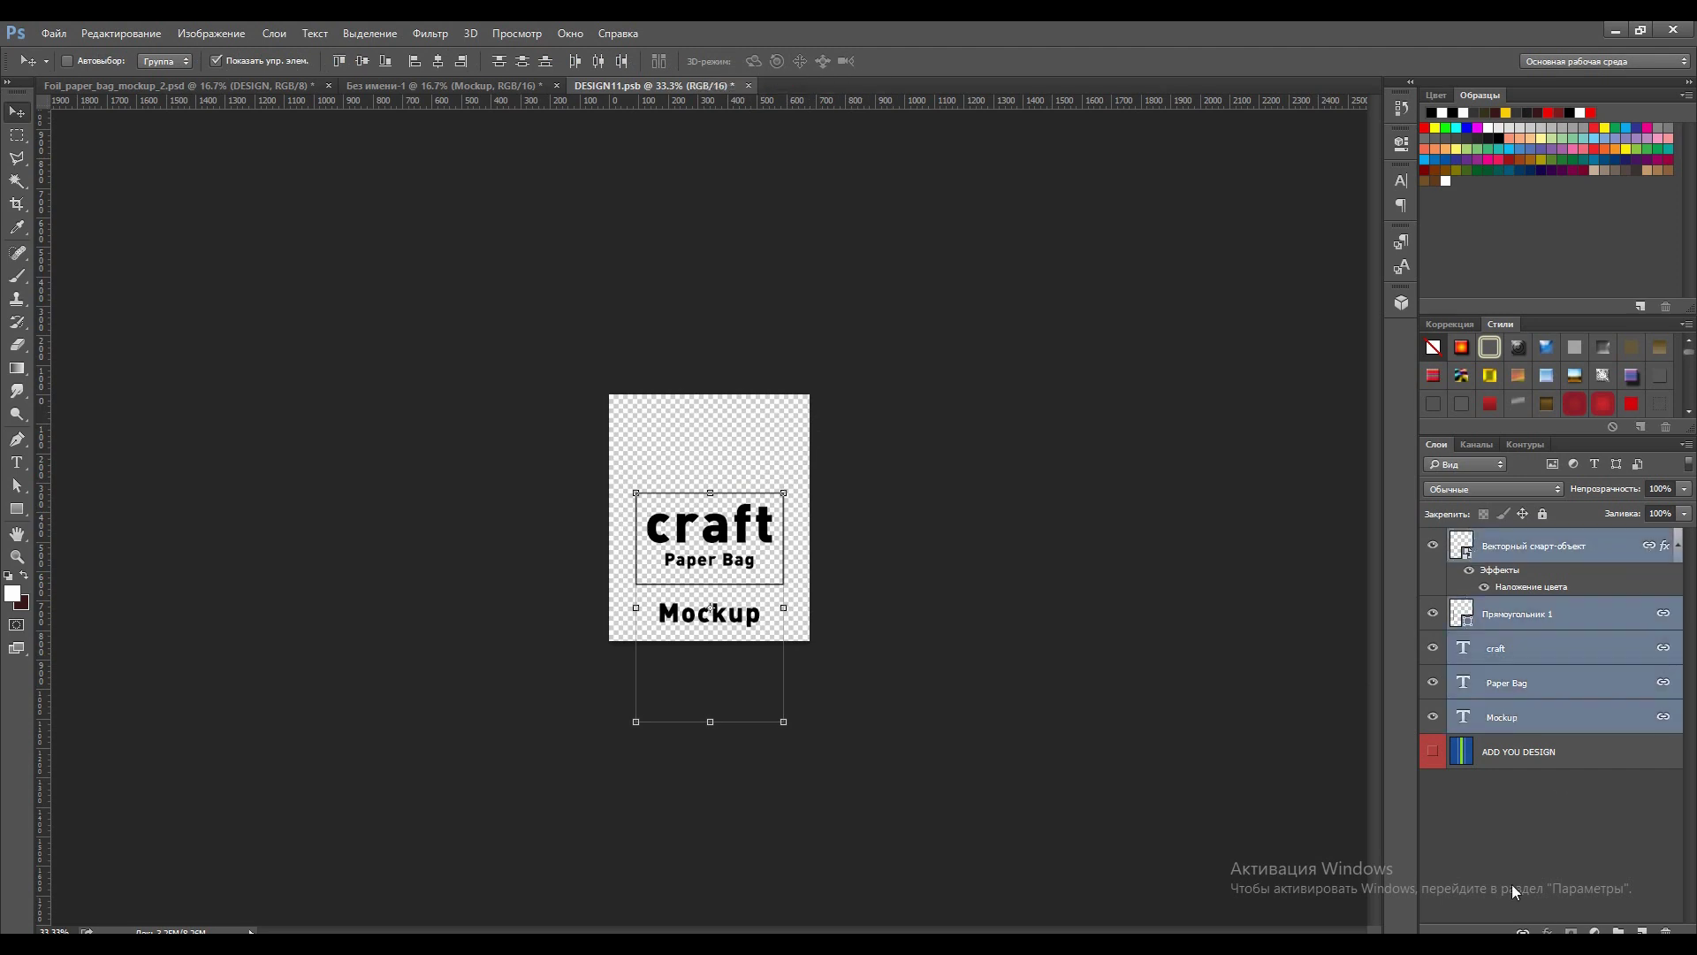
left_click(1606, 718)
key("Delete")
left_click(1571, 564)
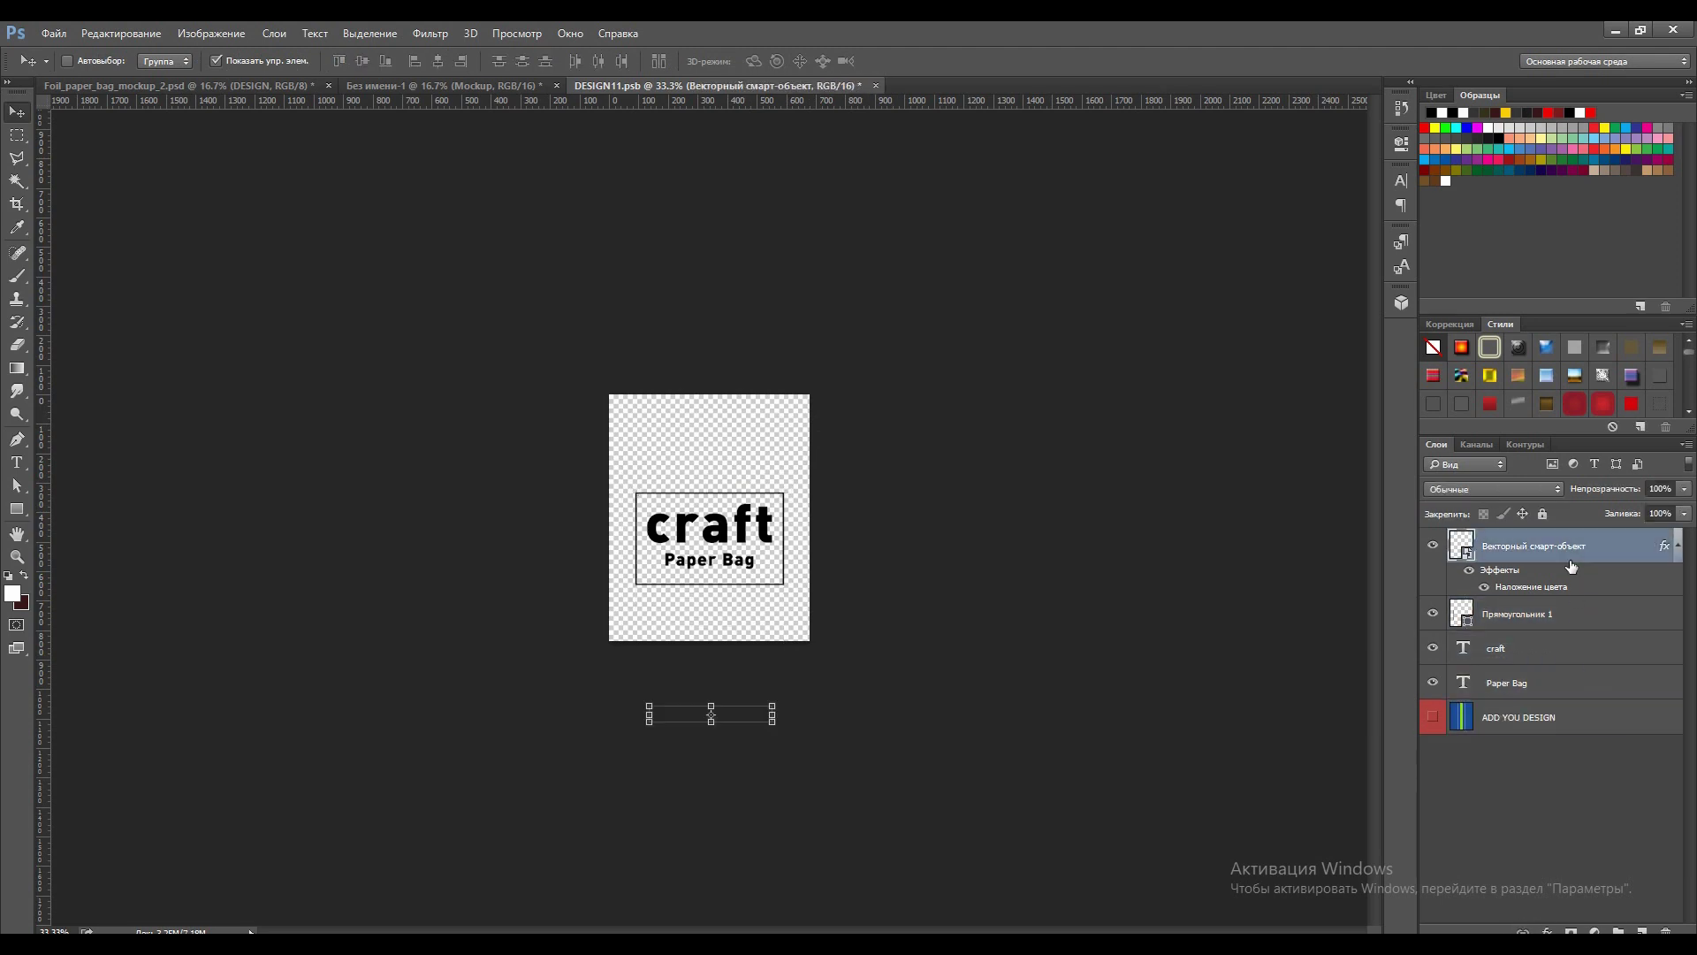
key("Delete")
Select the frame, craft and Paper Bag layers and nudge them up to the middle of the canvas
left_click(1547, 590)
left_click(1545, 614)
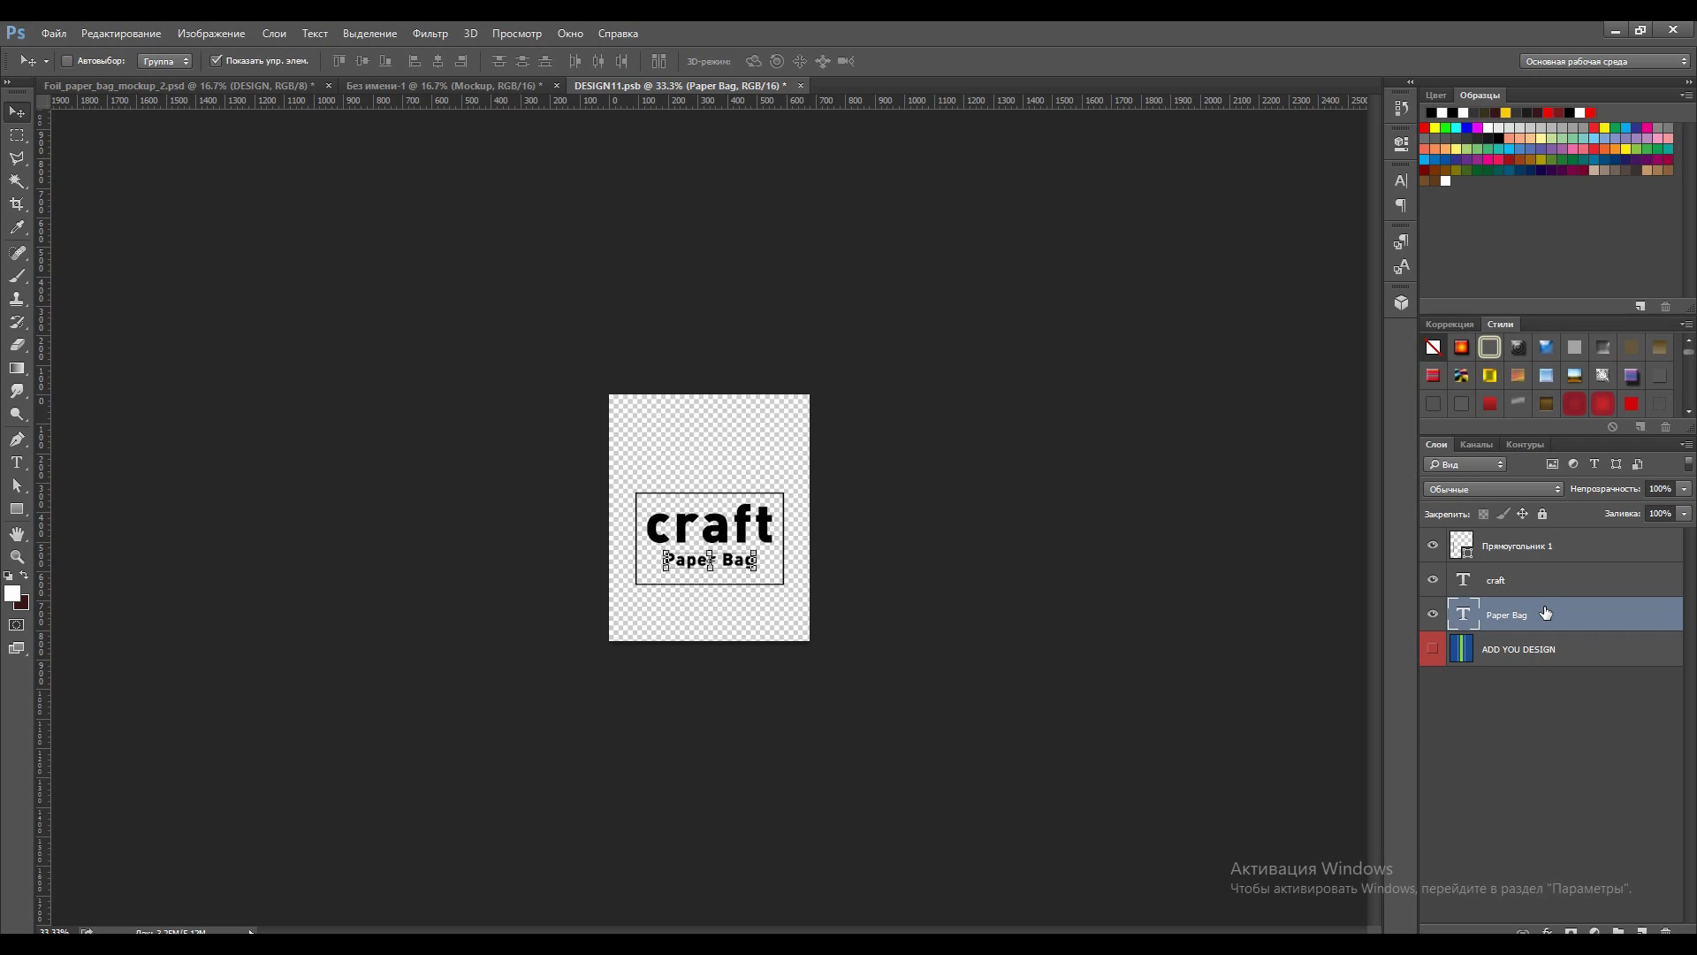
left_click(1543, 546, "shift")
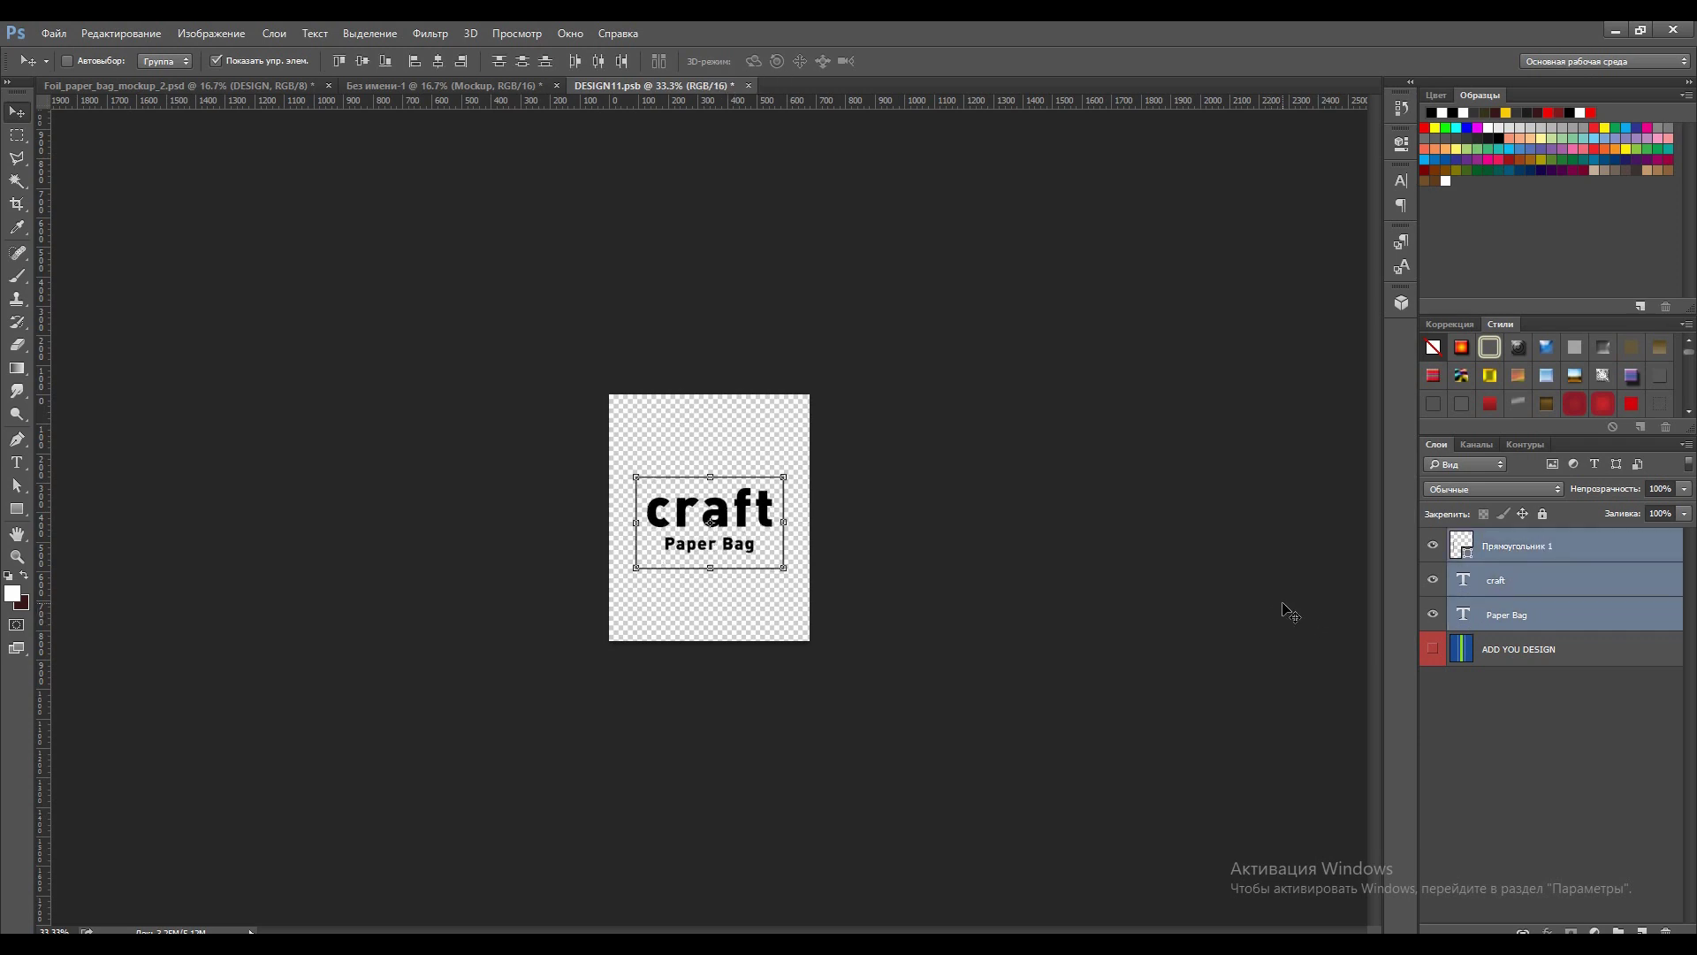
key("Up")
key("Up")
key("Up")
key("Up")
key("Up")
key("Up")
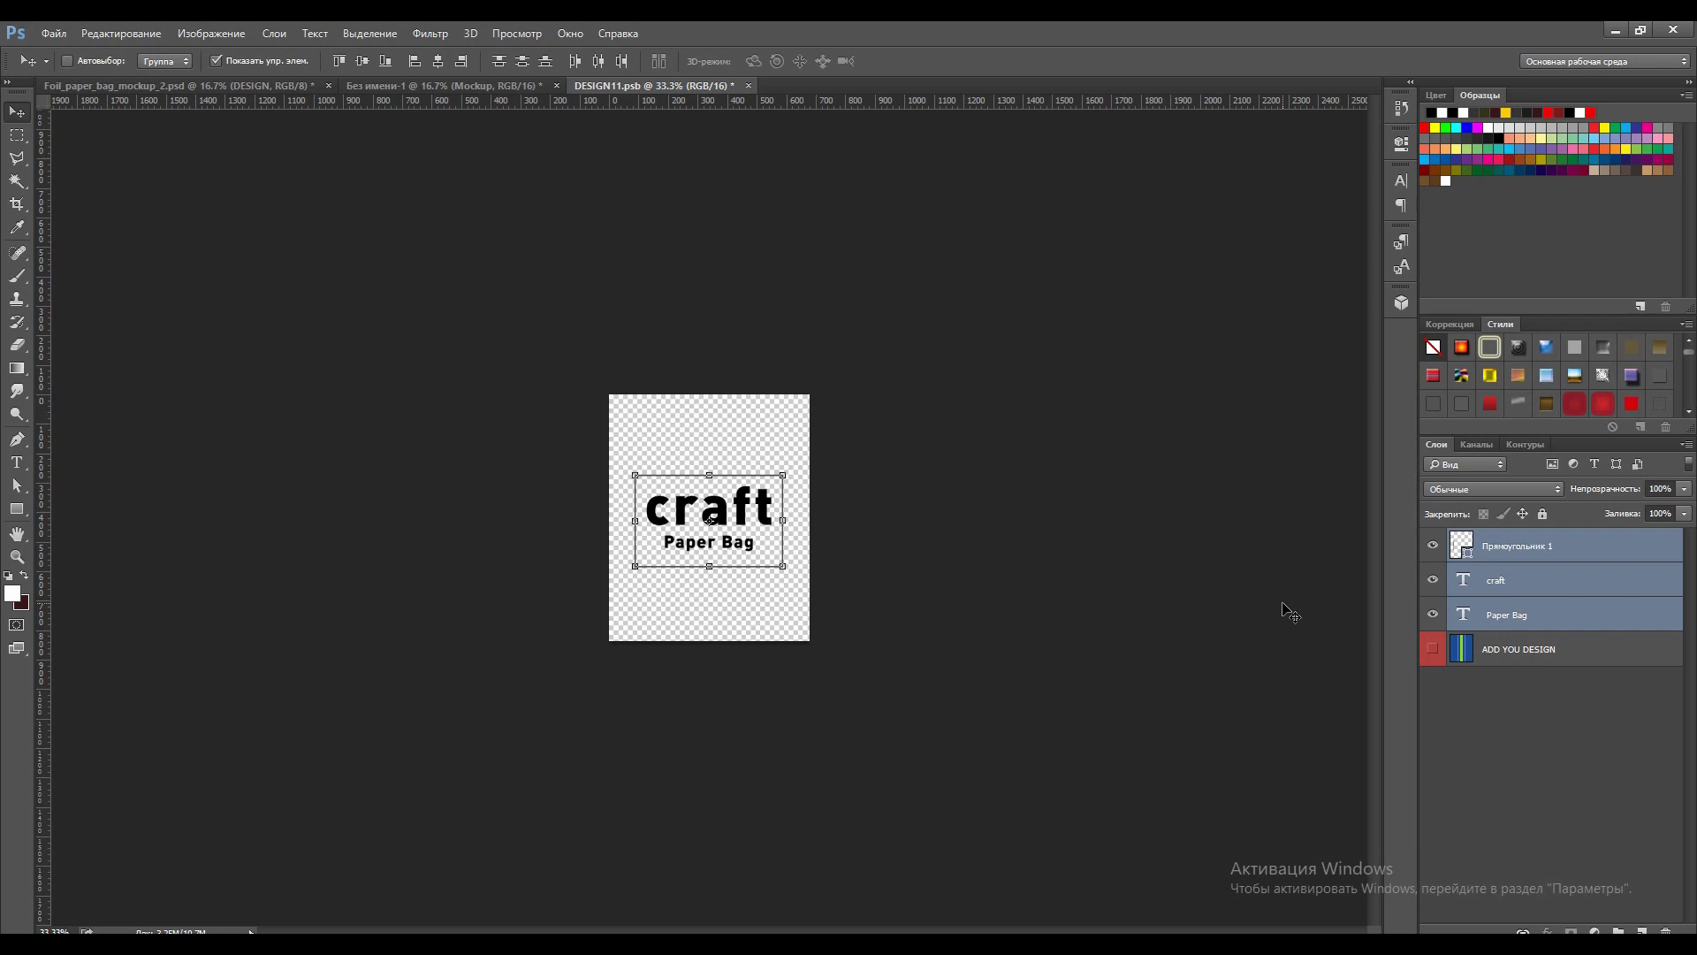
Save and close the sticker design DESIGN11.psb and return to the Foil_paper_bag_mockup_2.psd document
key("ctrl+s")
left_click(741, 85)
left_click(284, 85)
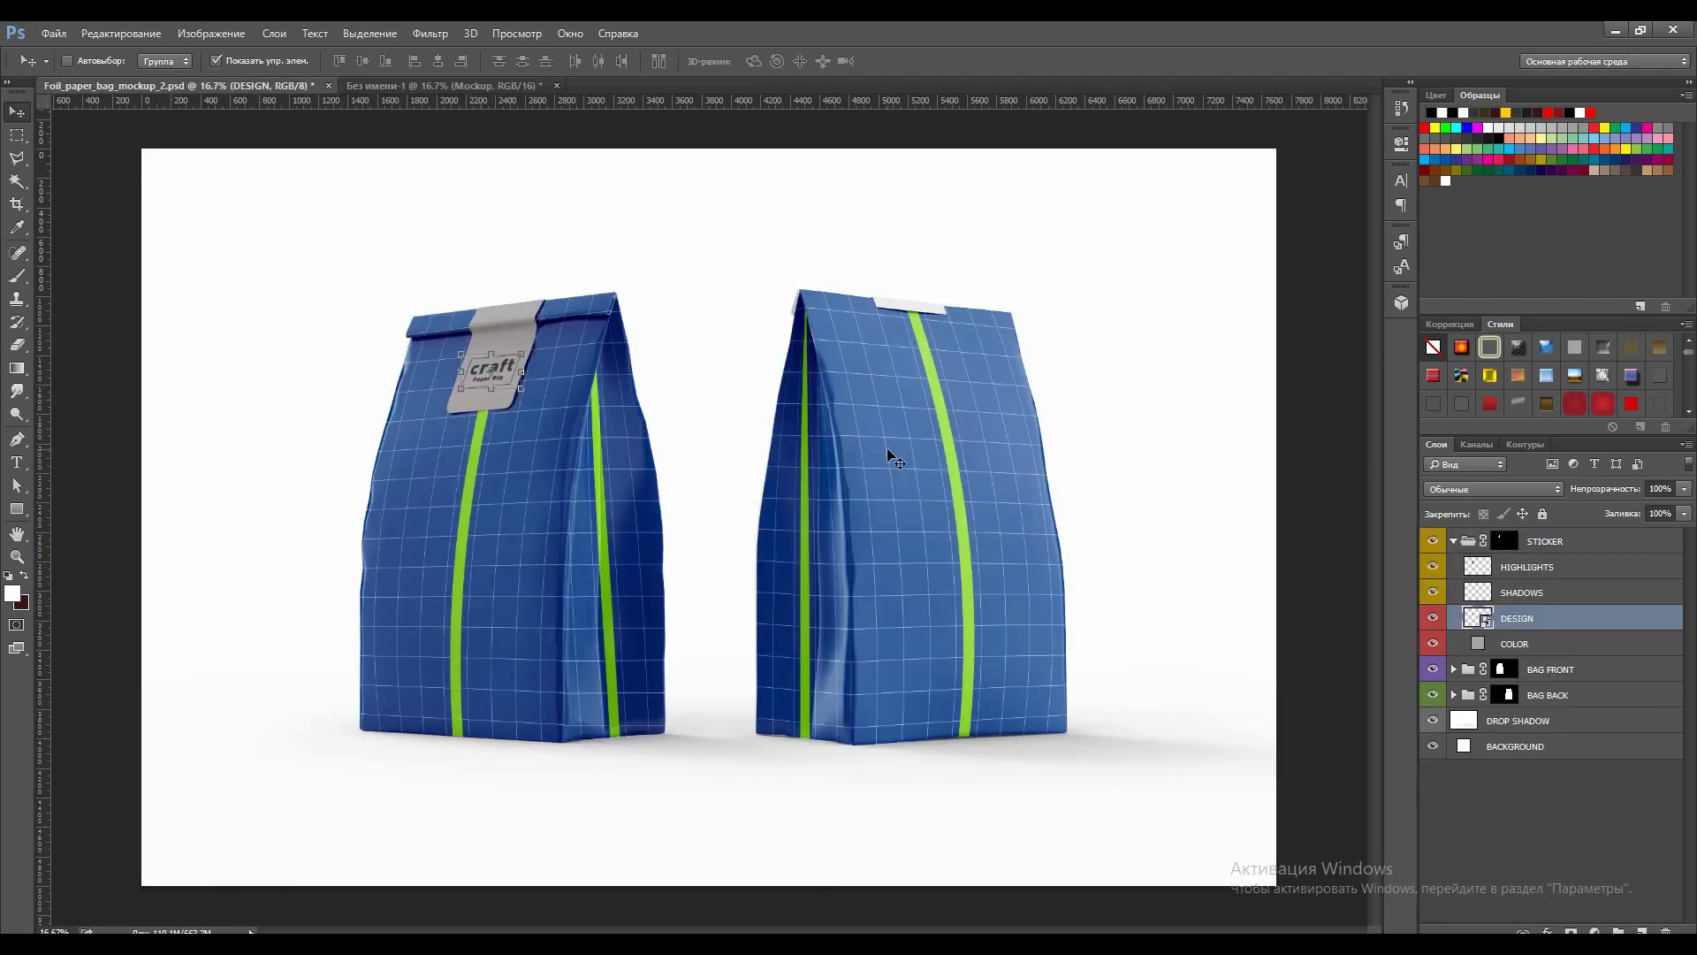
Collapse the STICKER group, expand BAG FRONT and hide both of its DESIGN layers
left_click(1453, 541)
left_click(1454, 566)
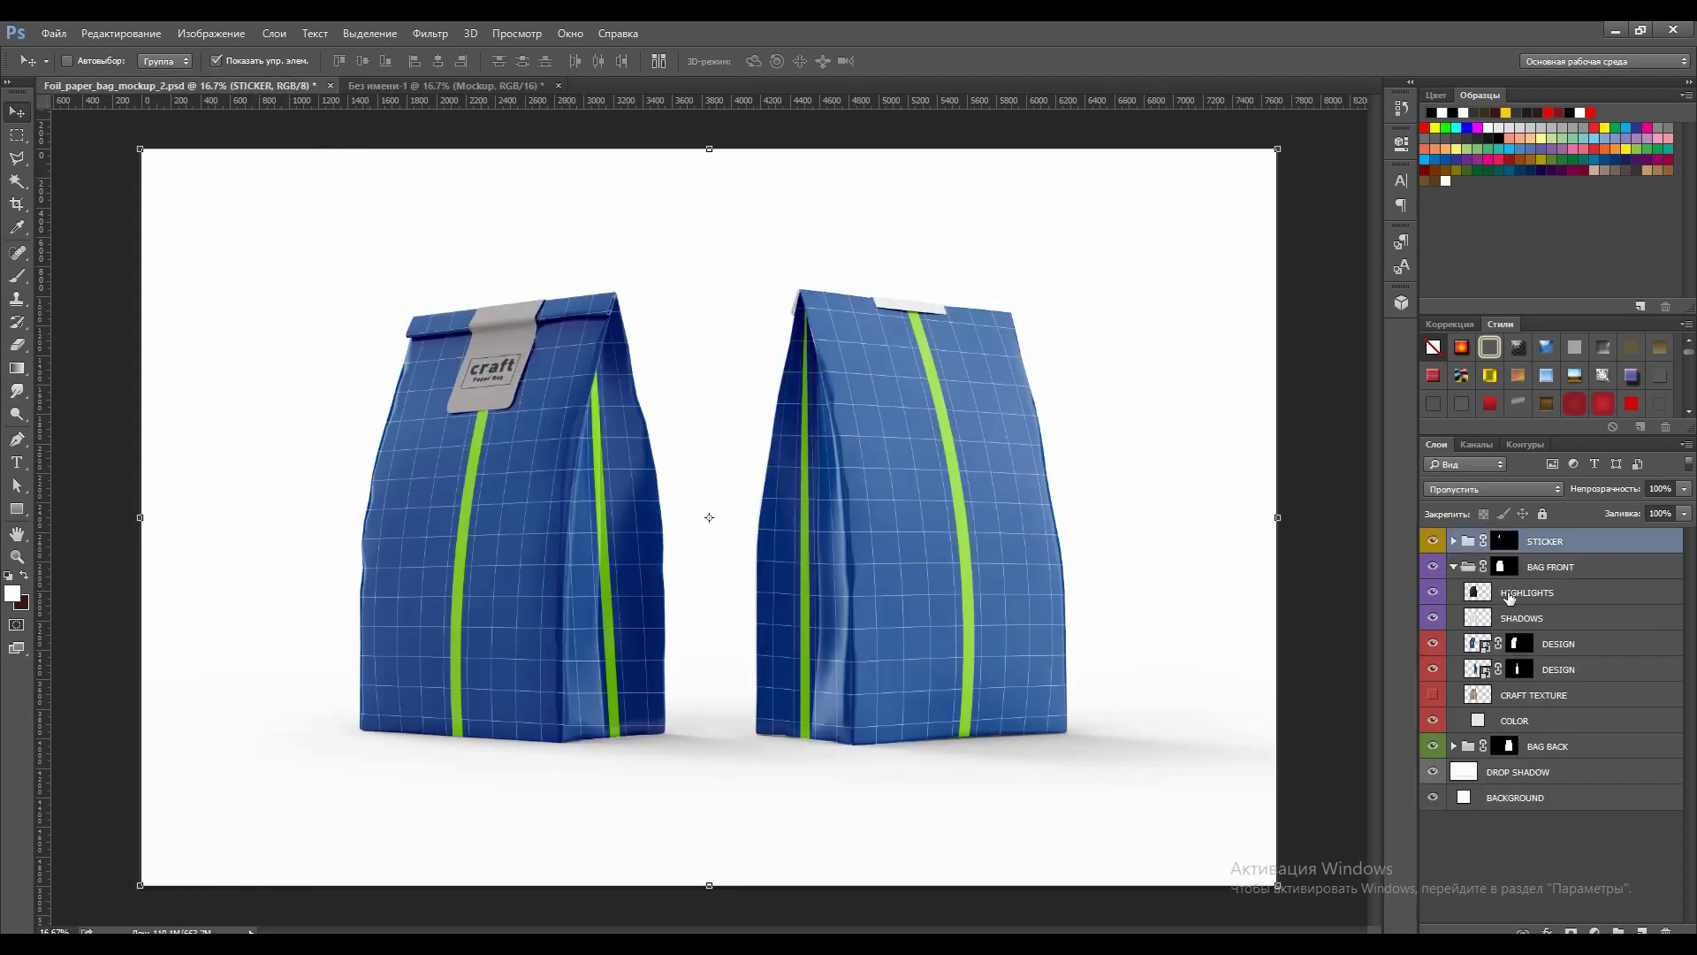
left_click(1485, 645)
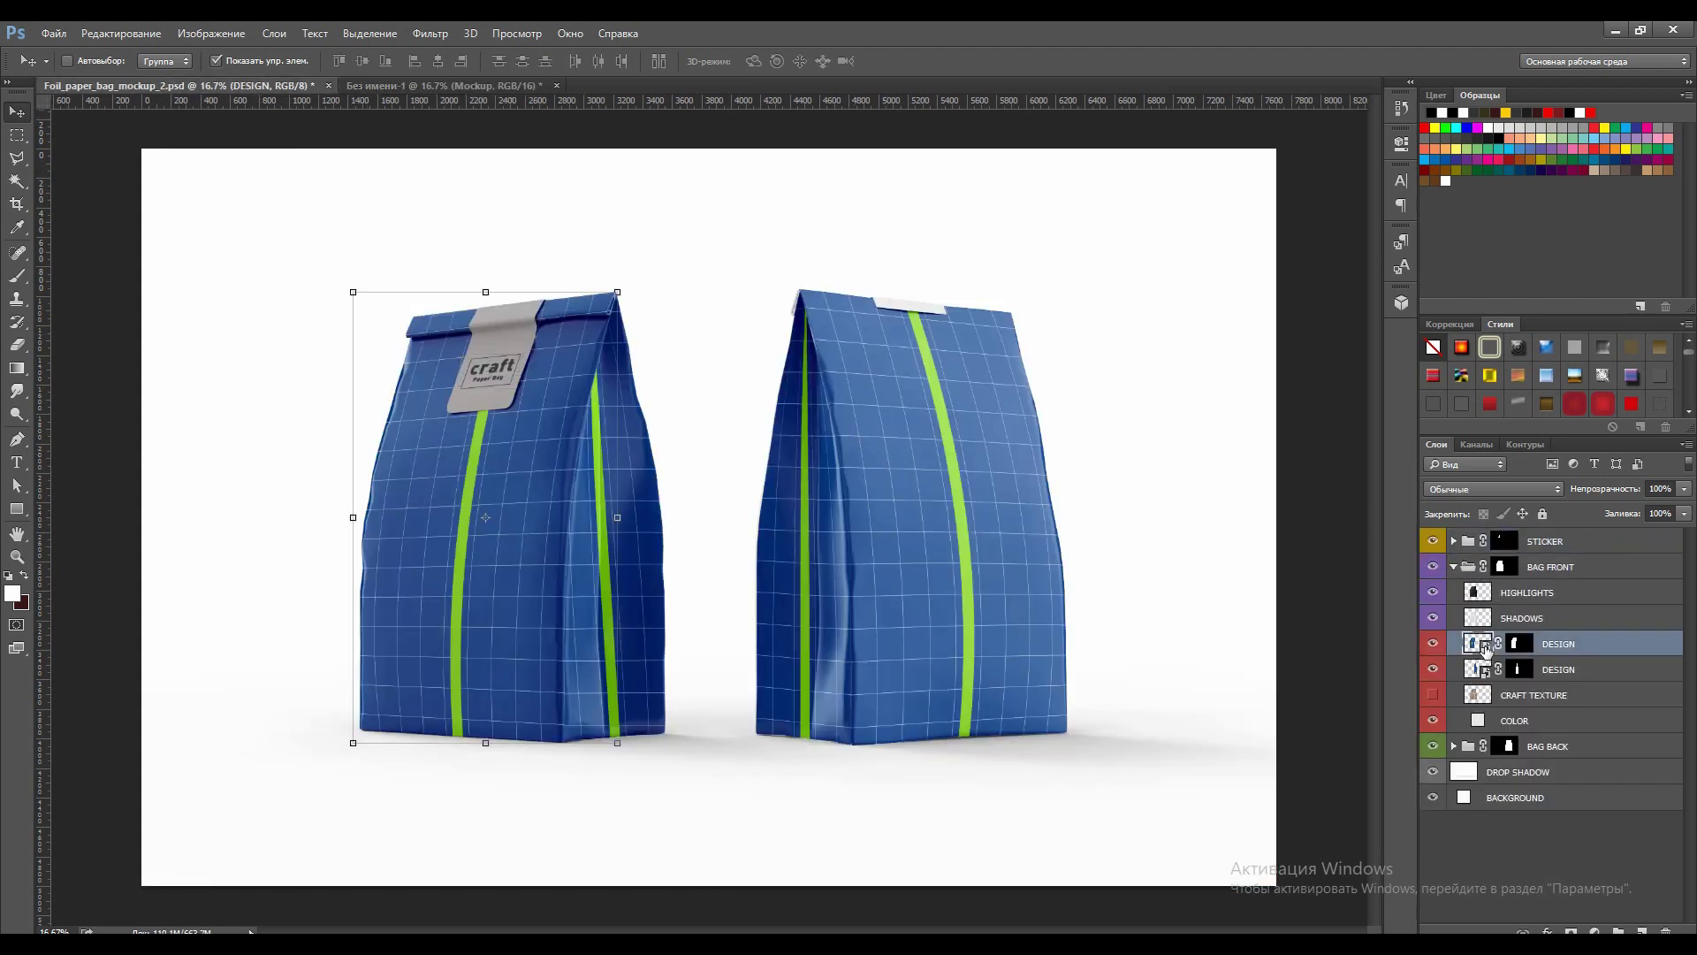
left_click(1433, 642)
left_click(1433, 669)
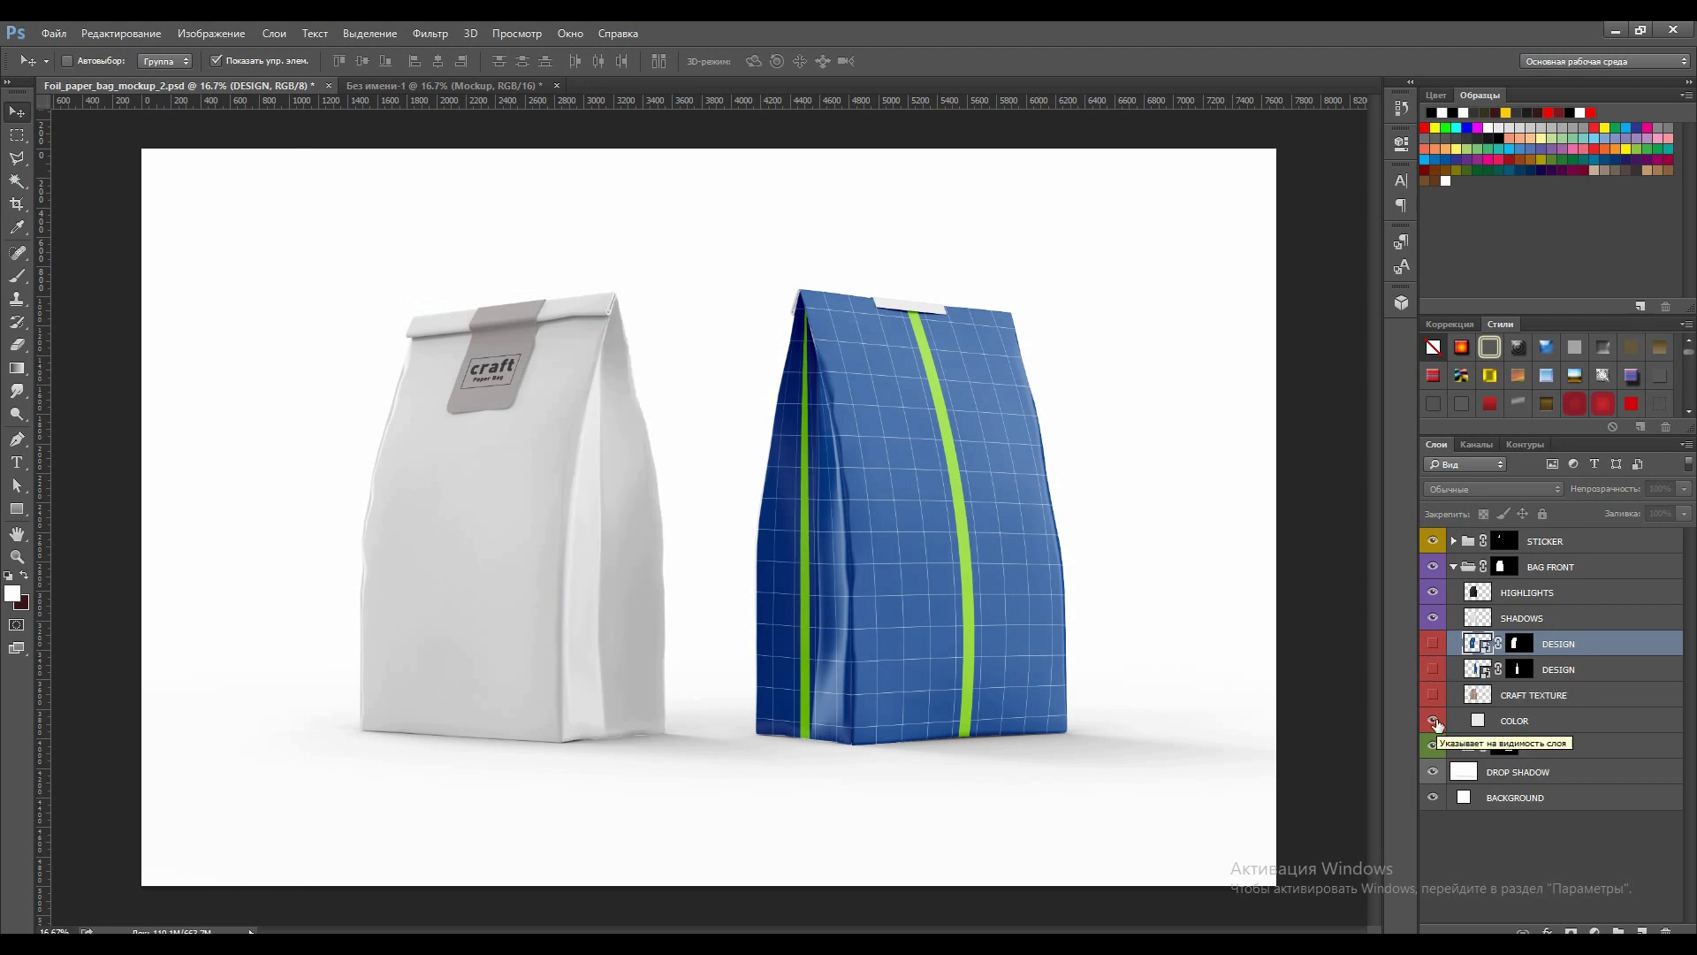
double_click(1478, 721)
left_click(1289, 473)
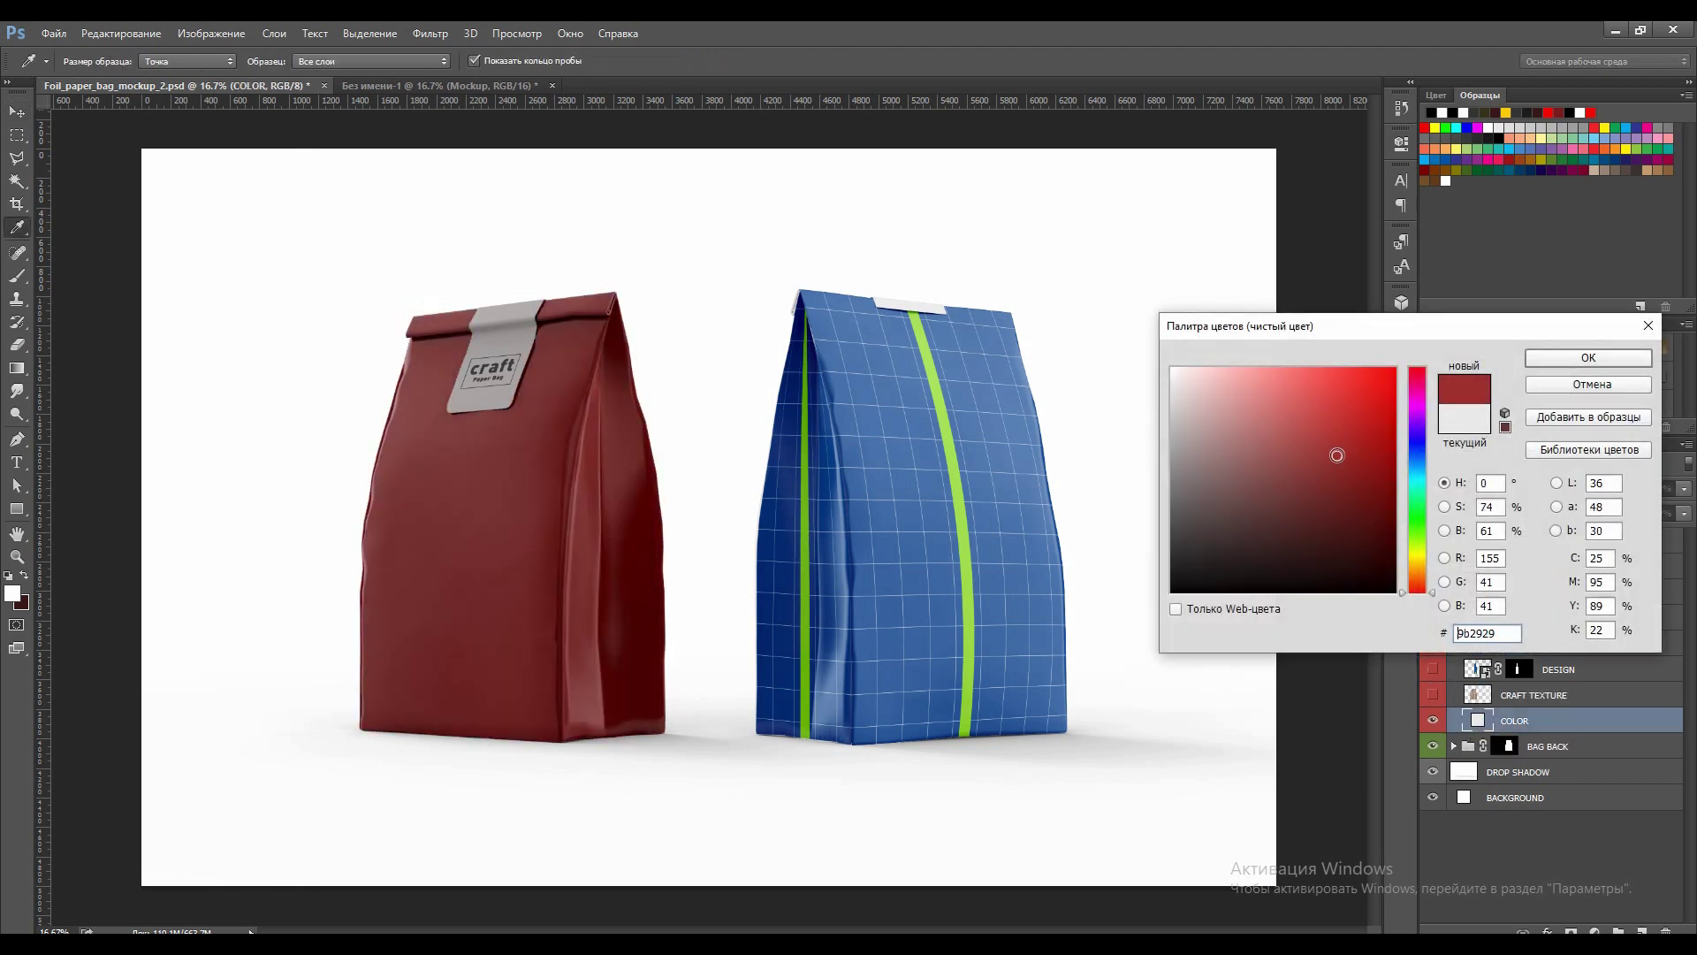
key("Escape")
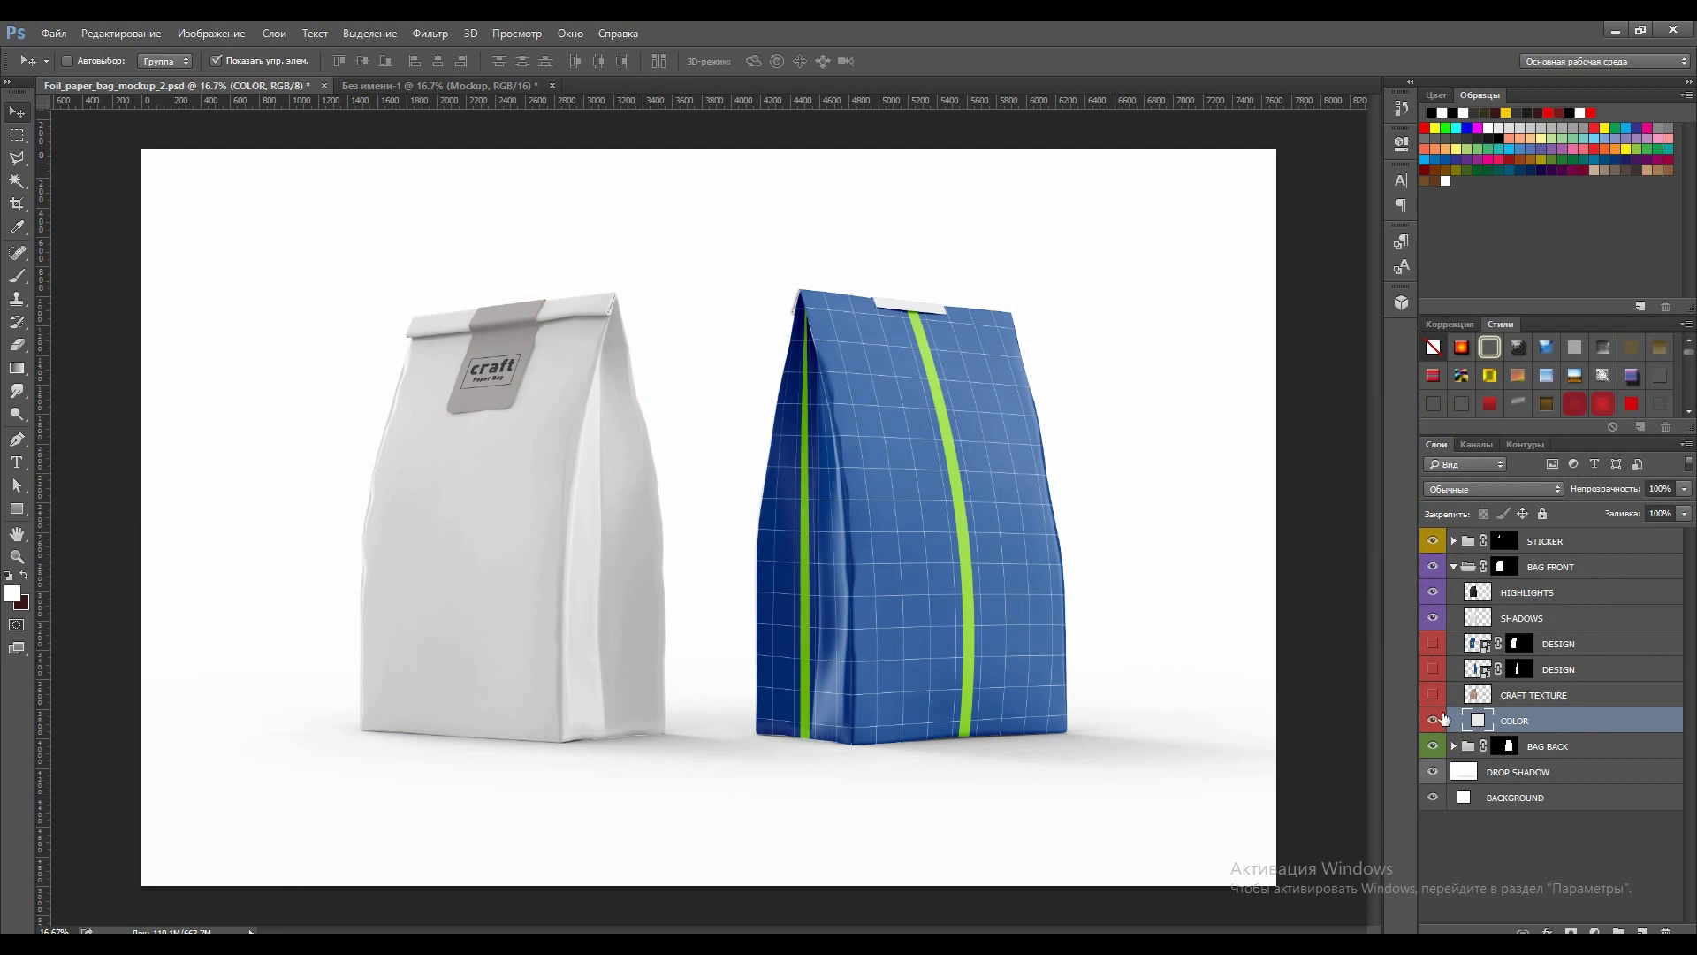
Show the CRAFT TEXTURE layer of the front bag and hide its HIGHLIGHTS and SHADOWS layers
left_click(1433, 695)
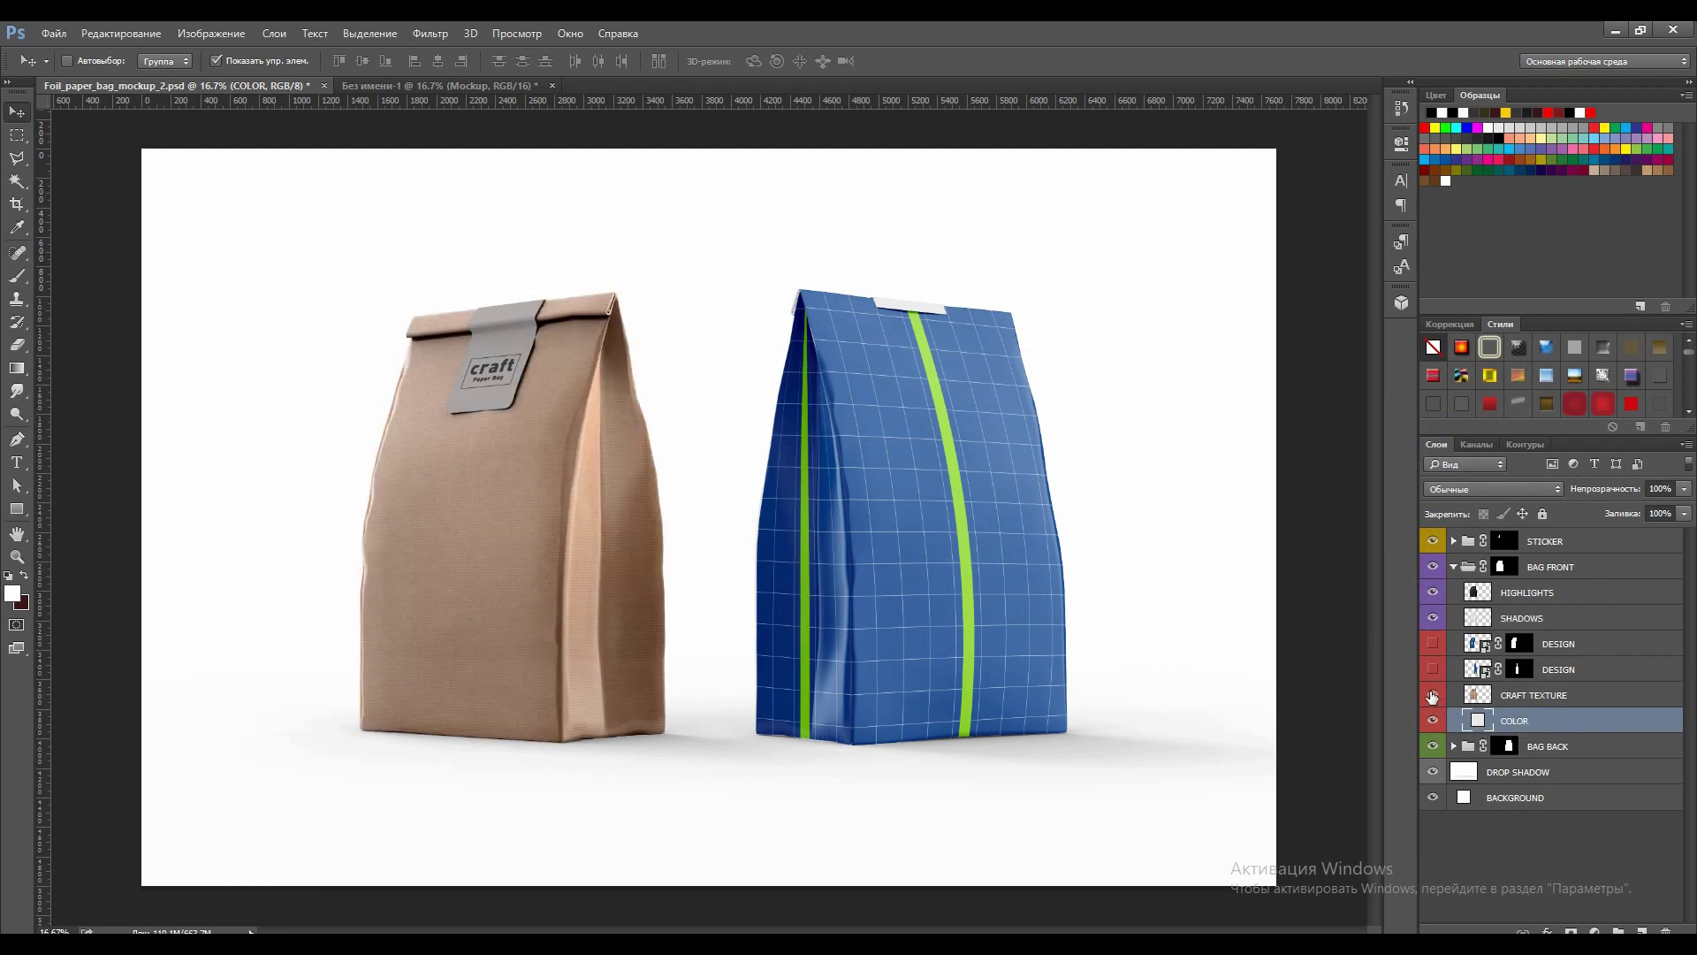
left_click(1434, 592)
left_click(1435, 592)
left_click(1435, 592)
left_click(1435, 618)
left_click(1435, 618)
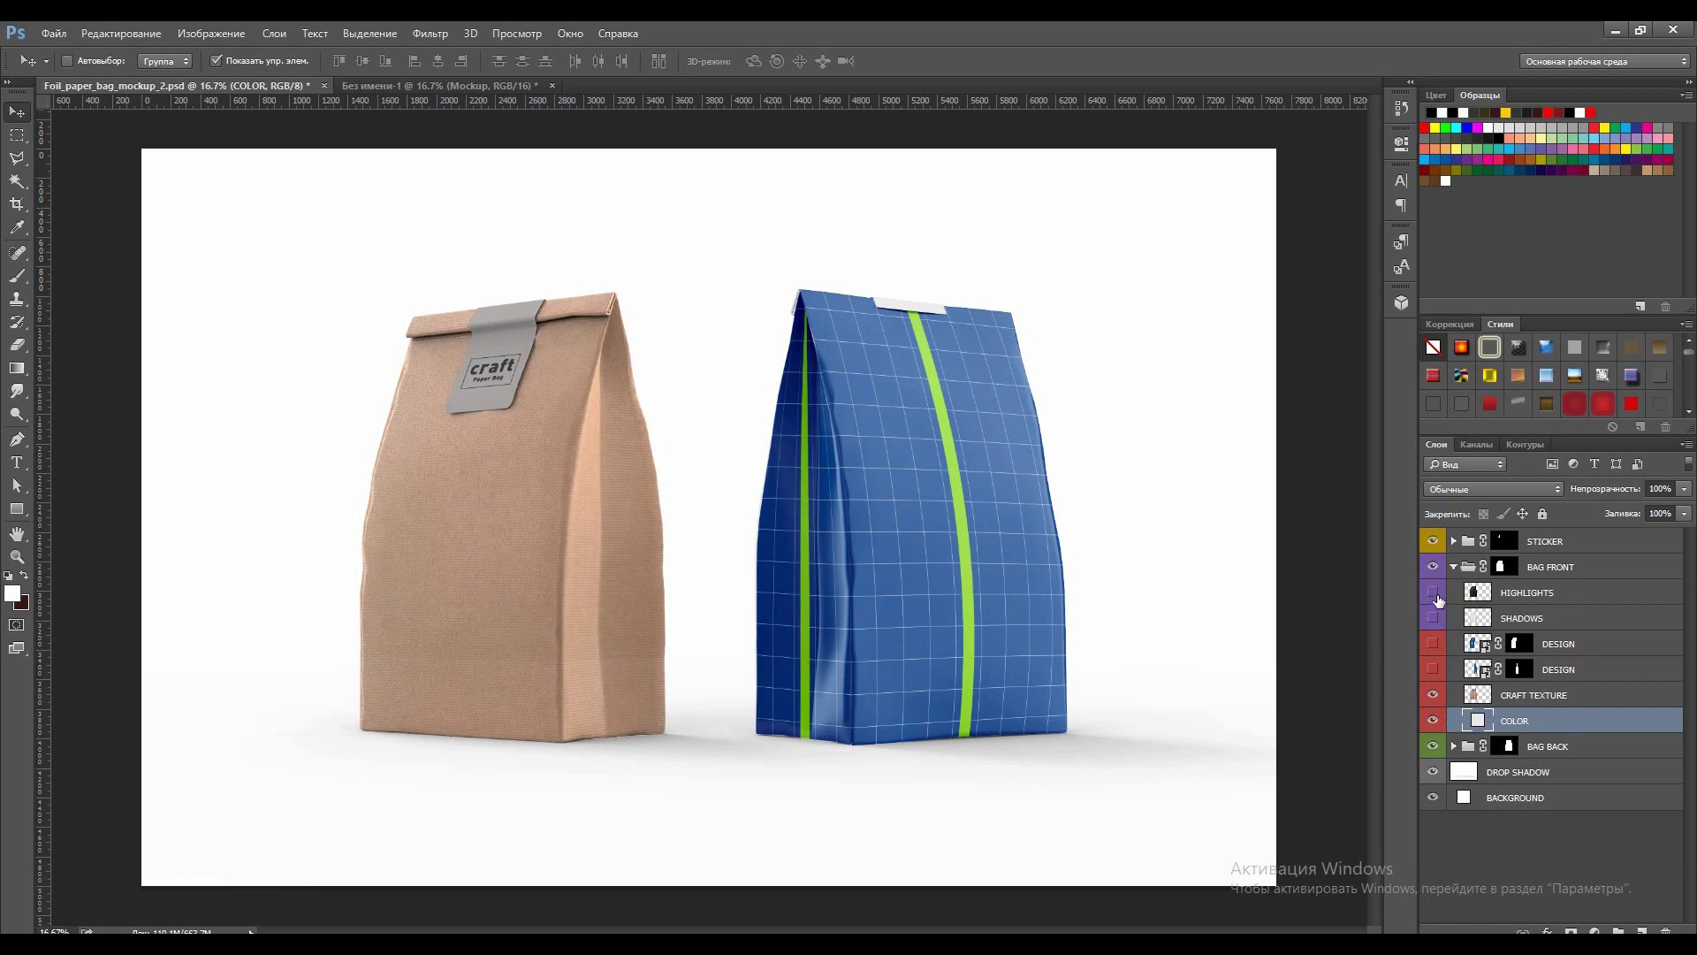
Show the upper DESIGN layer of BAG FRONT, open its smart object and copy the black craft artwork into it from Без имени-1
left_click(1433, 643)
double_click(1476, 643)
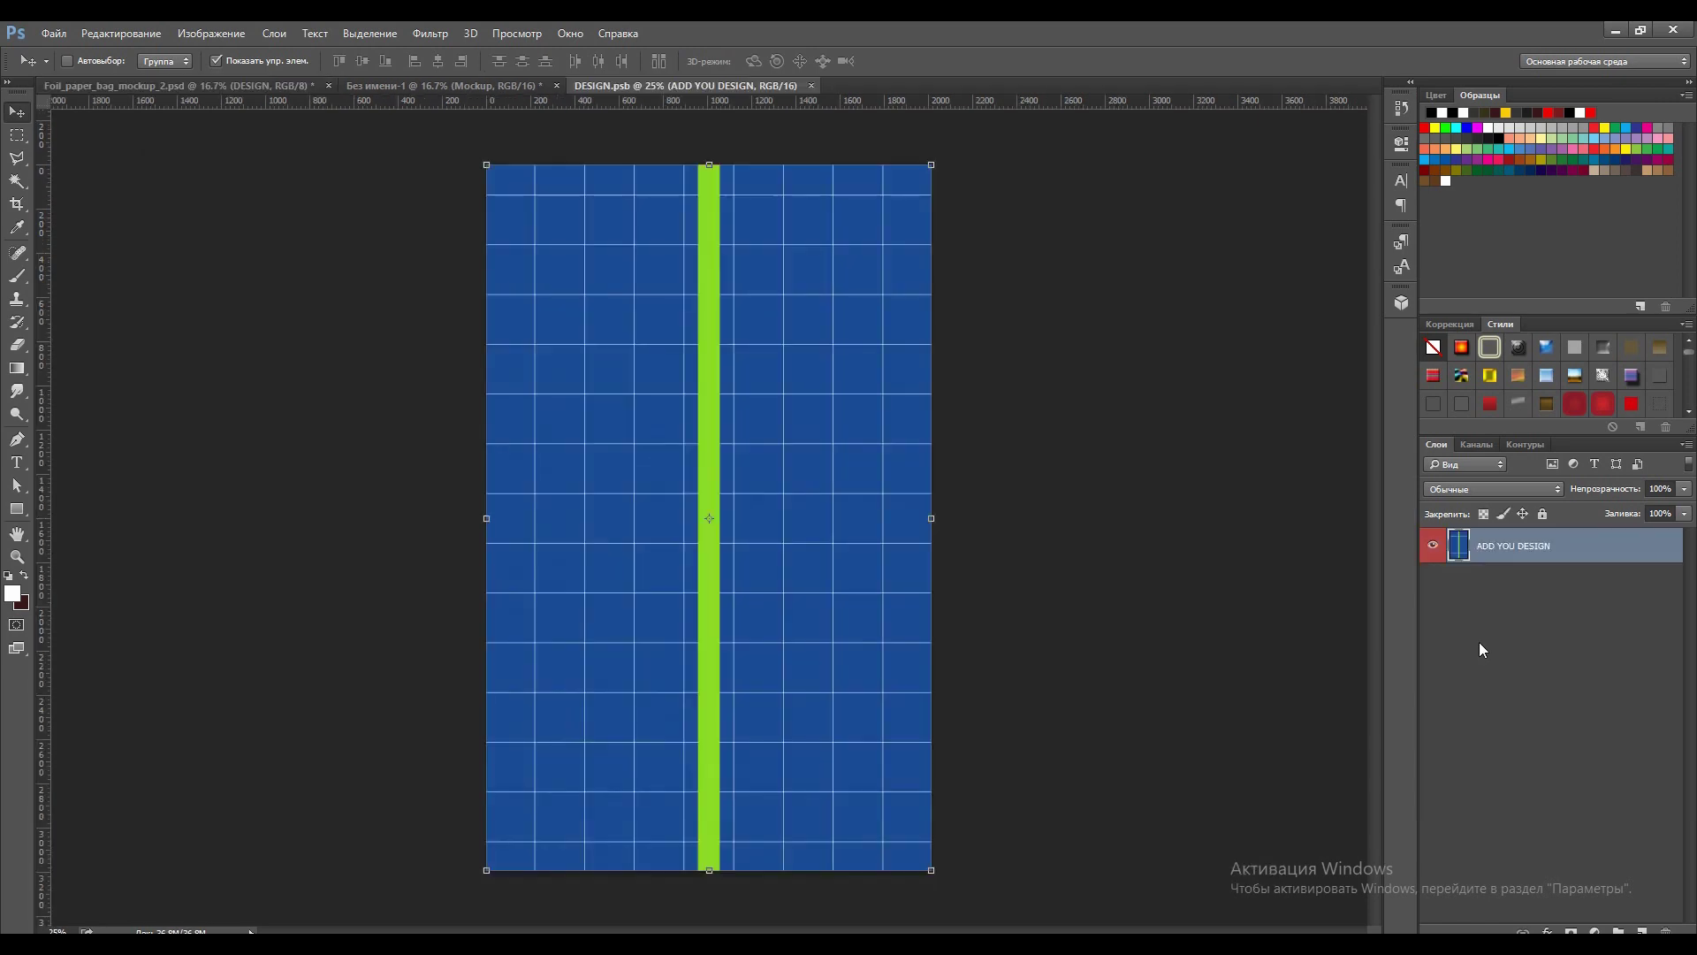
left_click(442, 85)
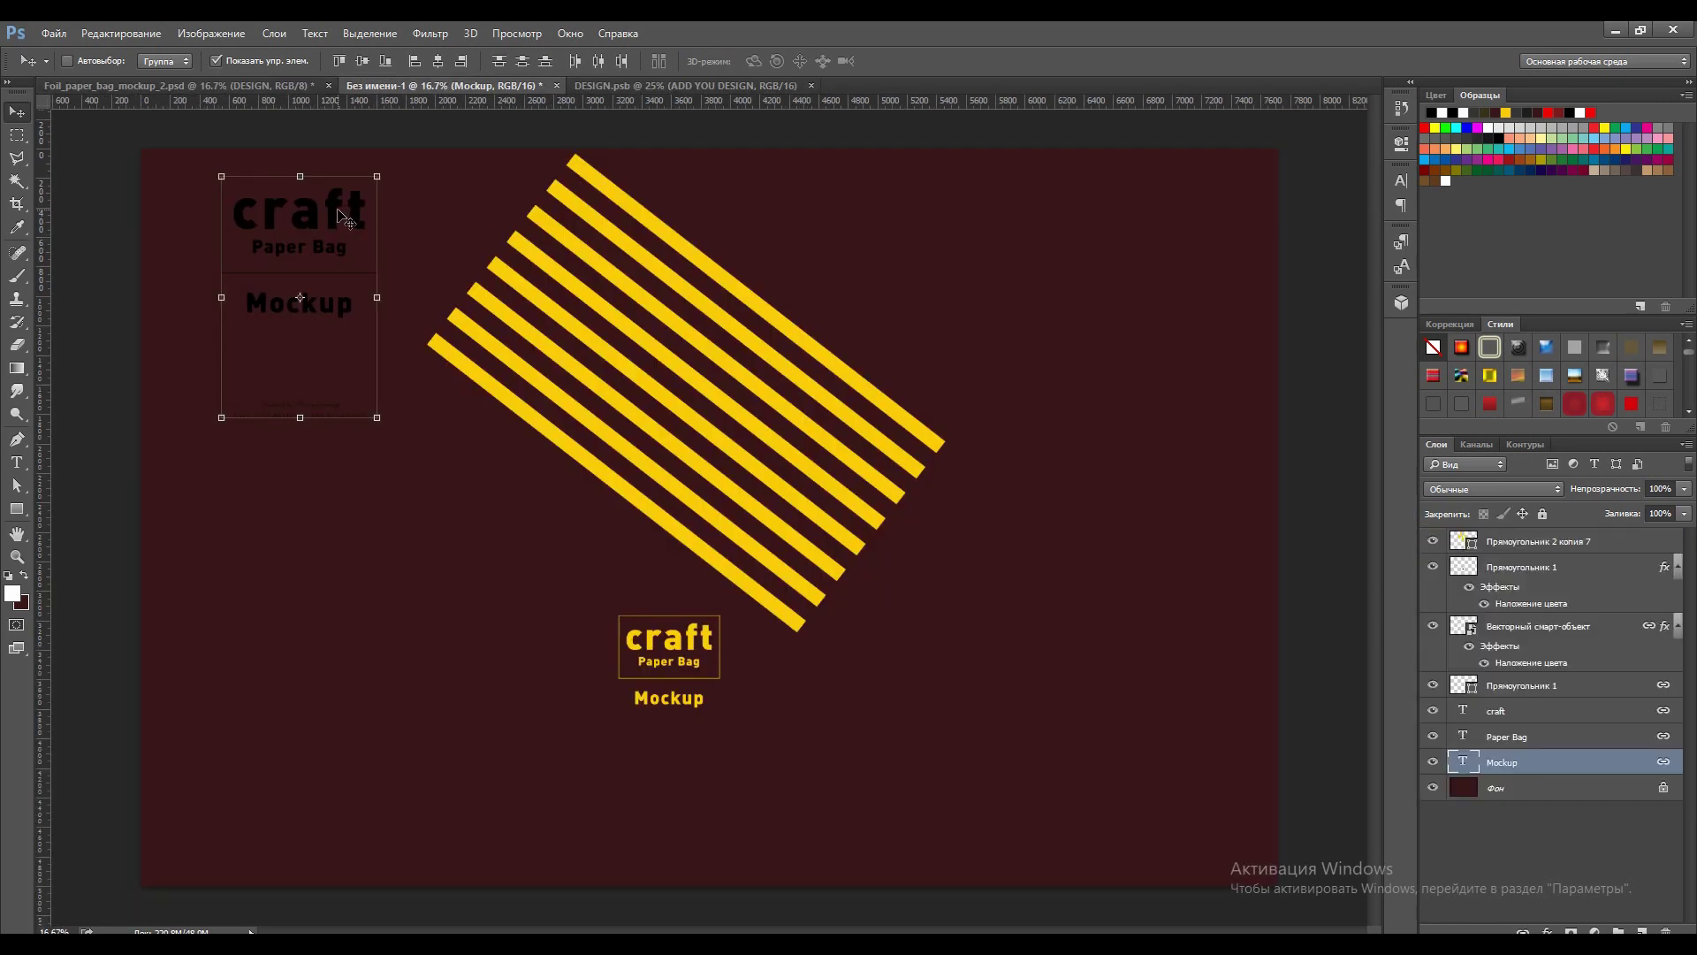
left_click_drag(654, 91, 768, 505)
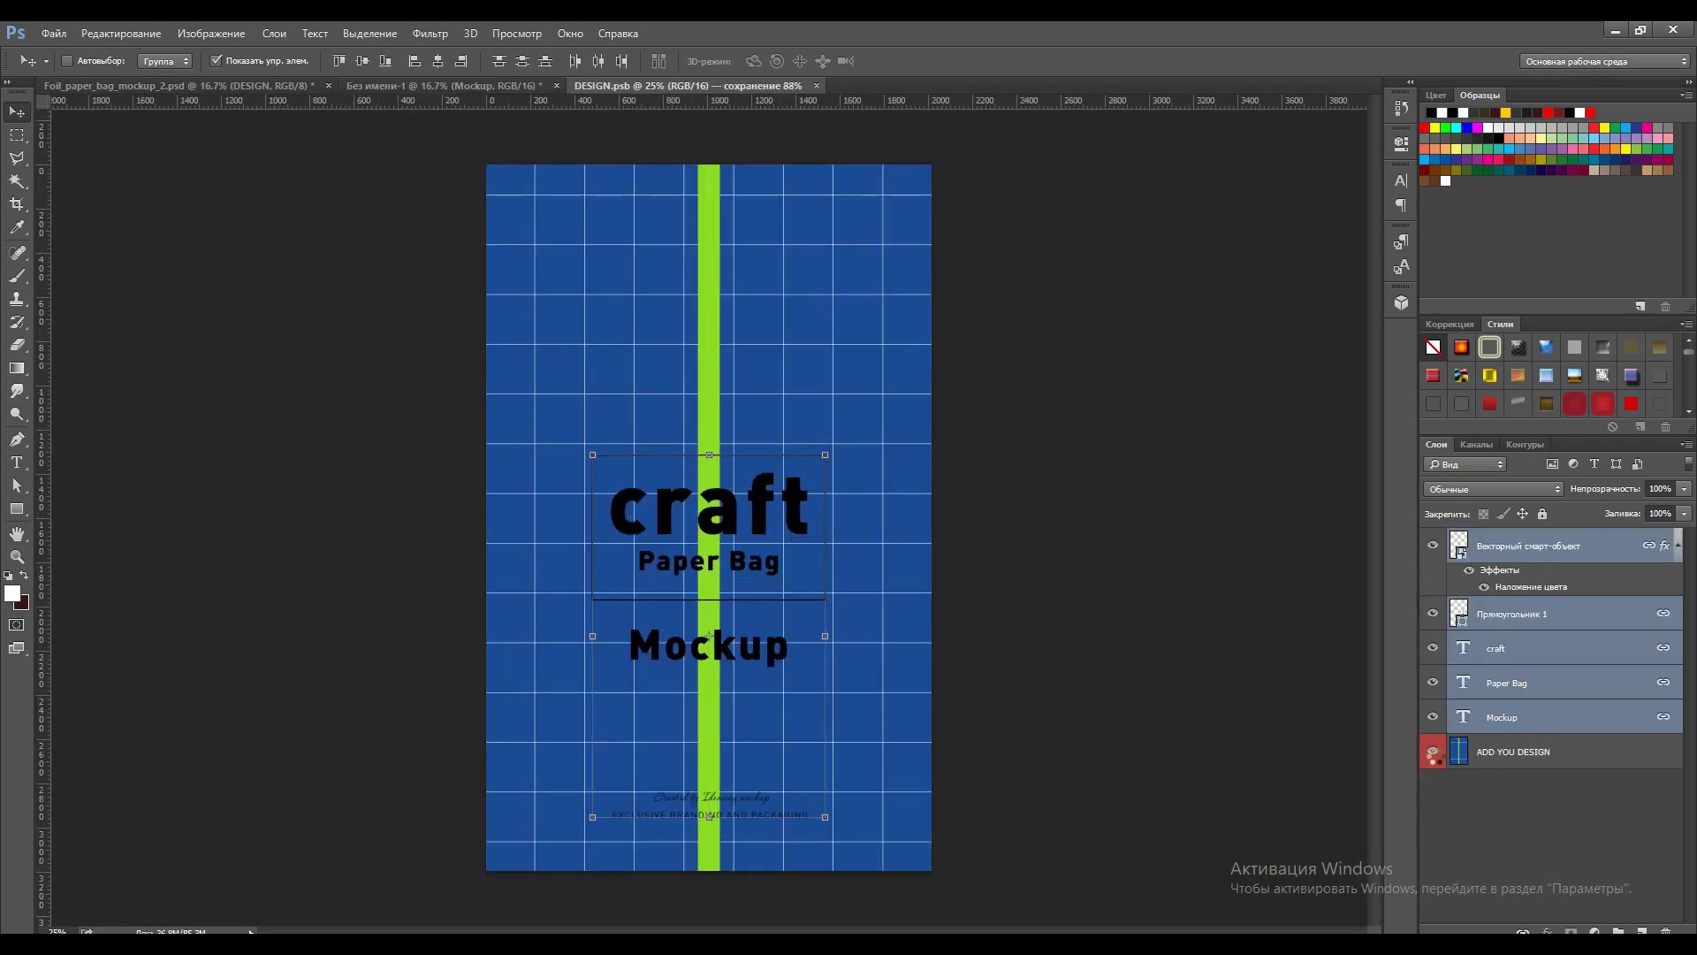
Hide the ADD YOU DESIGN layer, then save and close DESIGN.psb to update the front of the bag
left_click(1433, 751)
key("ctrl+s")
left_click(729, 86)
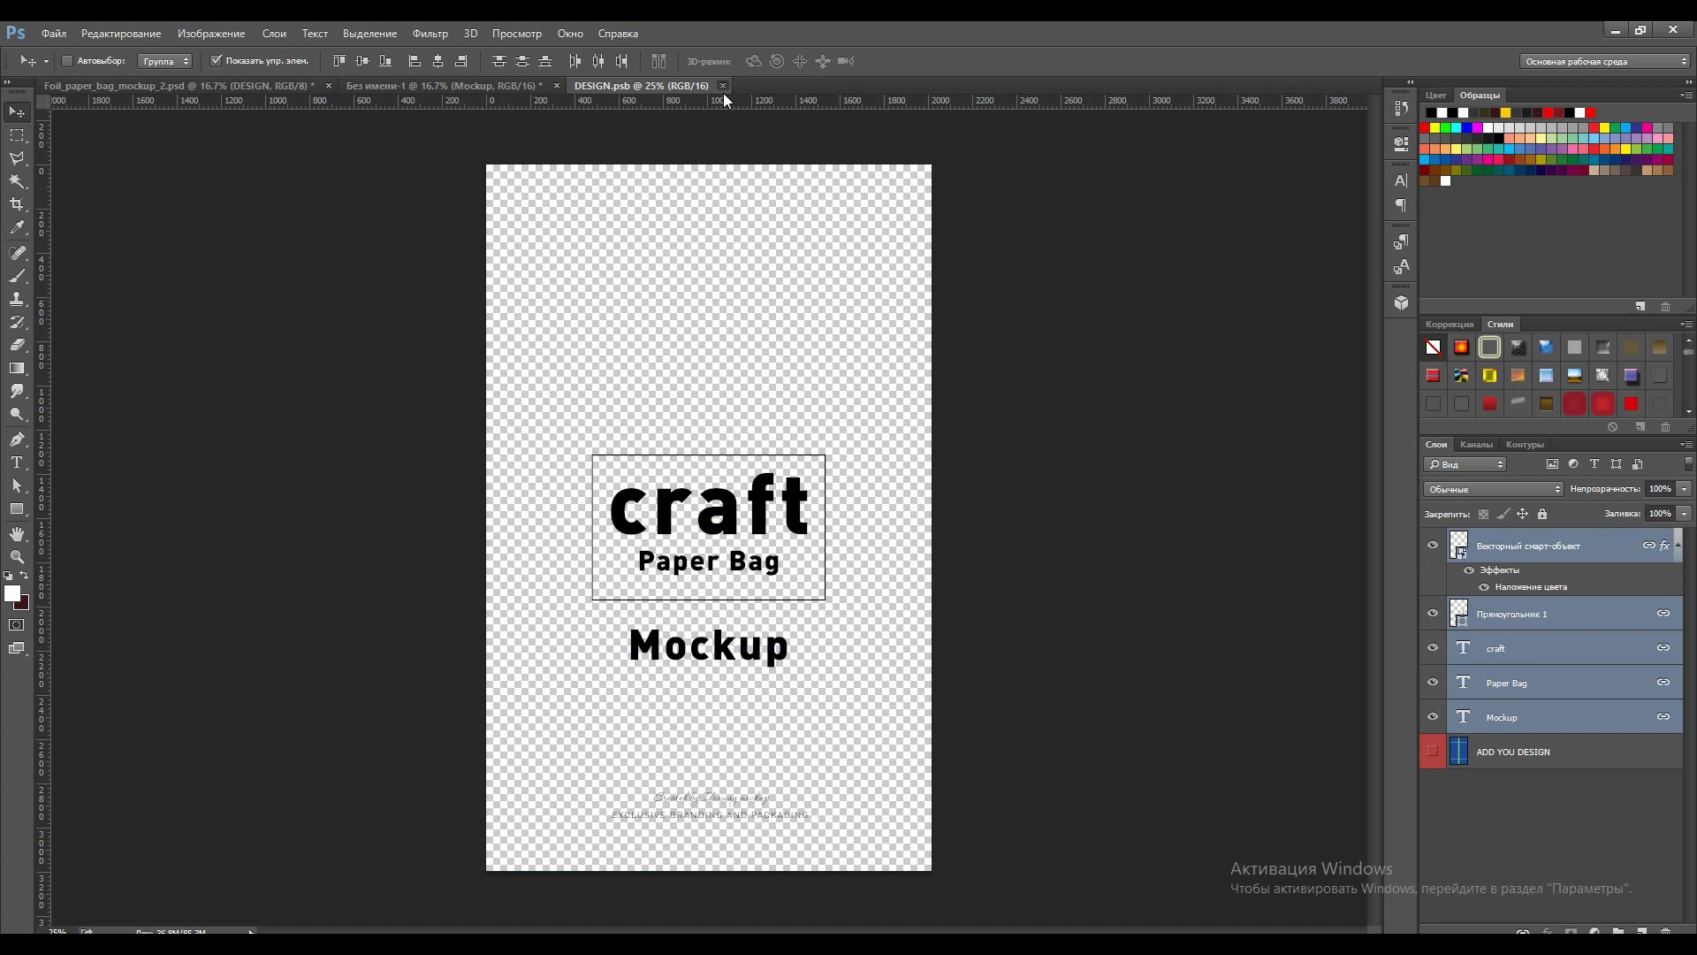
left_click(243, 85)
Open the lower DESIGN smart object of BAG FRONT and copy the yellow stripes and craft logo into it from Без имени-1
double_click(1483, 680)
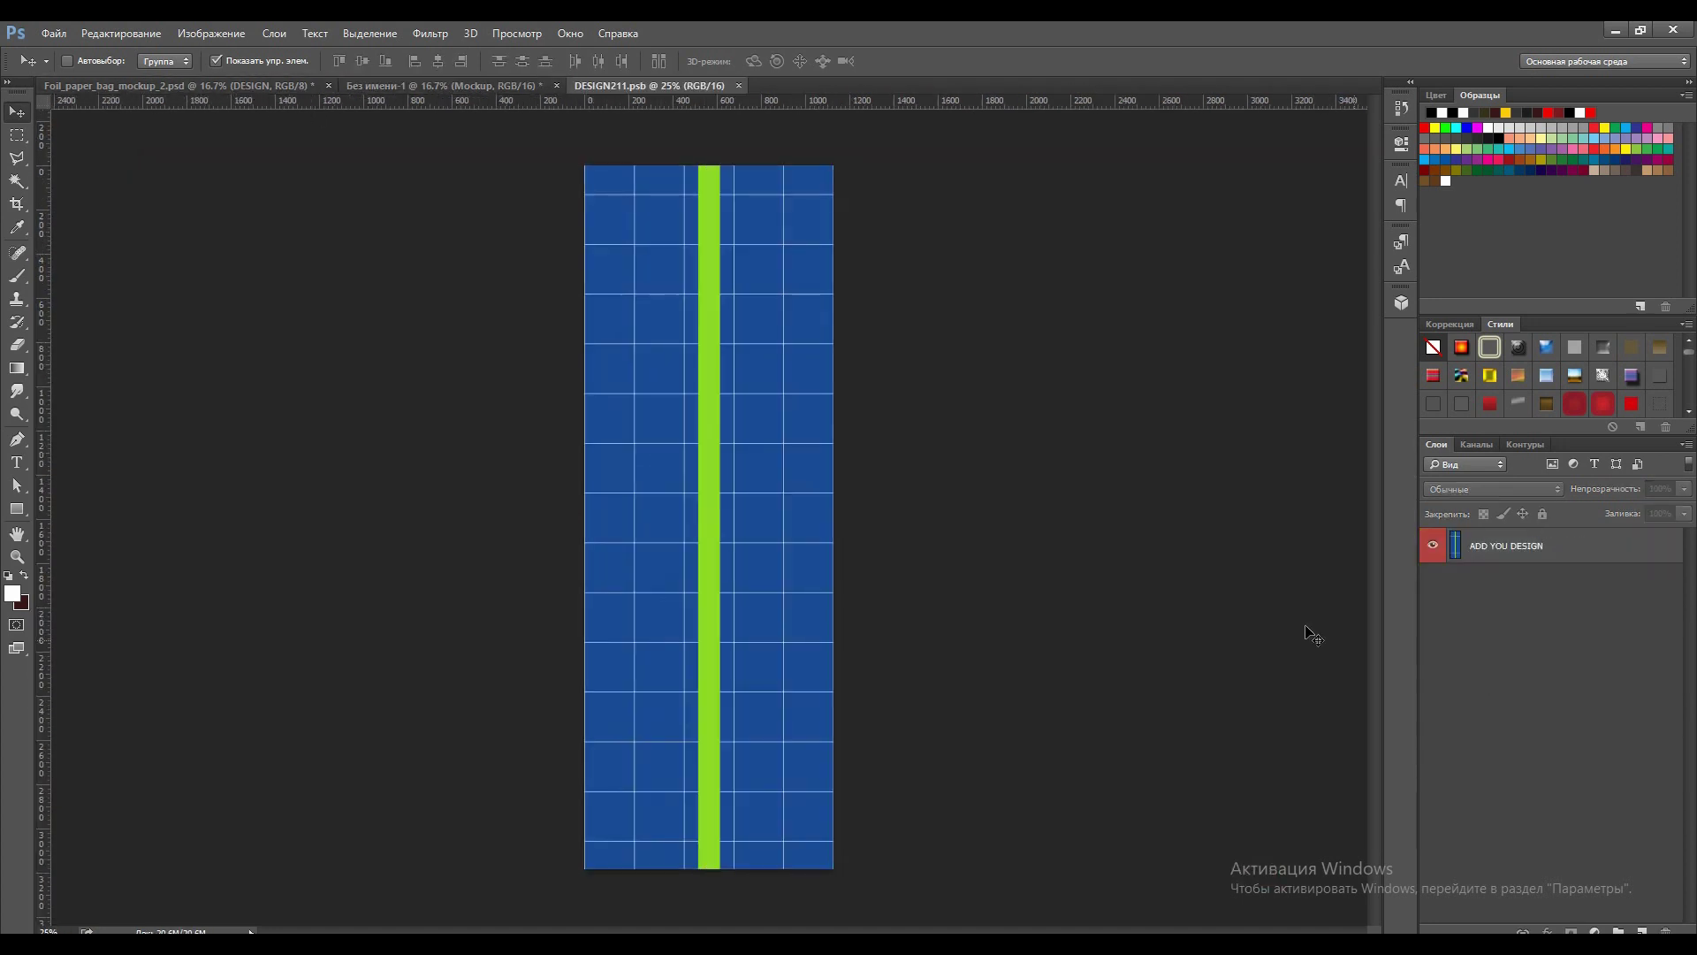
left_click(426, 85)
left_click_drag(675, 321, 721, 265)
Add a #313131 solid colour fill layer behind the yellow artwork, save the side design and view it on the mockup
left_click(1507, 654)
left_click(1595, 933)
left_click(1536, 610)
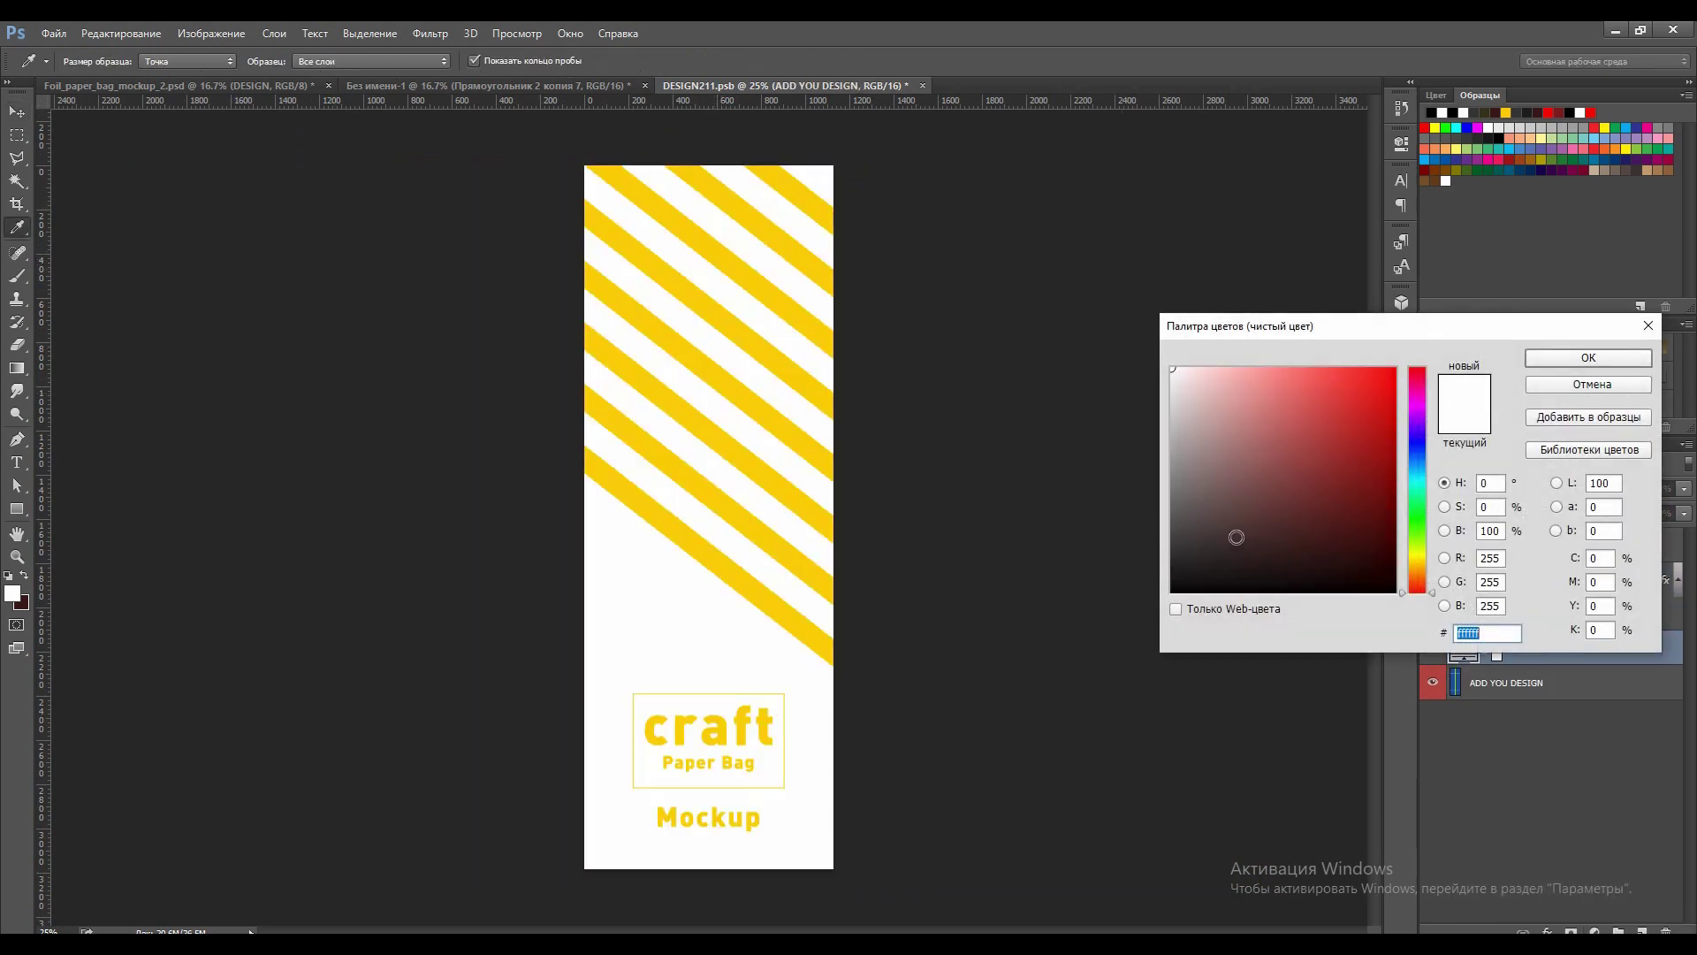
type("313131")
left_click(1535, 358)
key("ctrl+s")
left_click(288, 87)
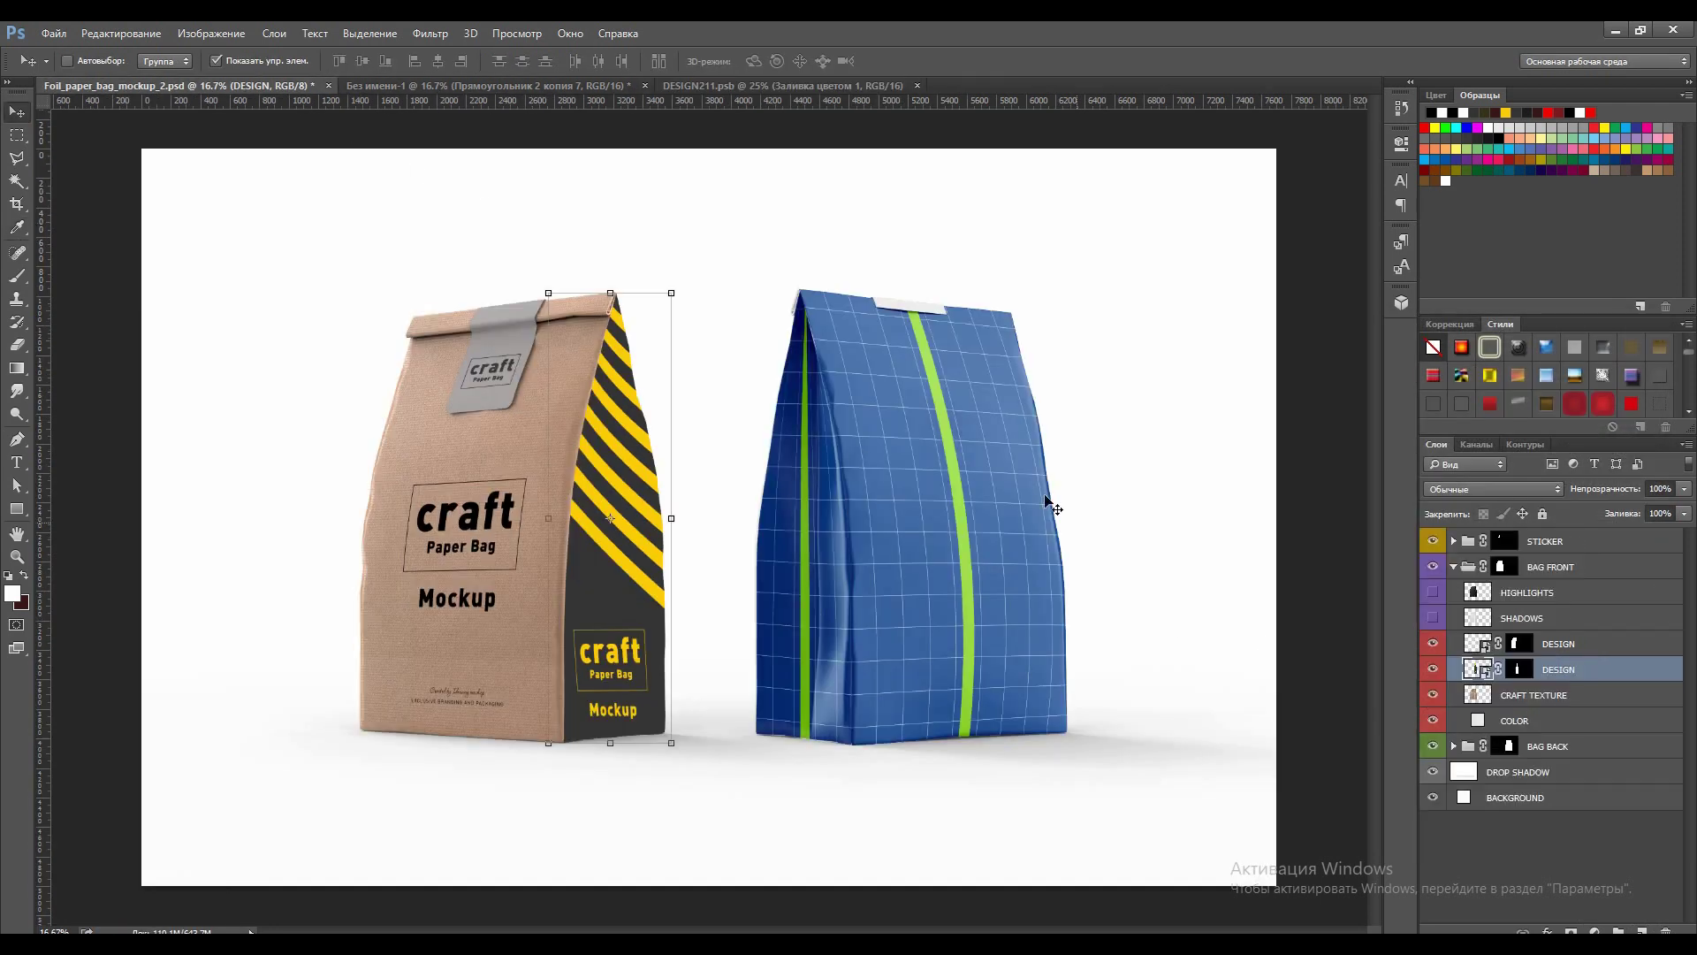
Hide the solid colour fill layer in DESIGN211.psb and recolour the diagonal stripes to dark grey
left_click(776, 86)
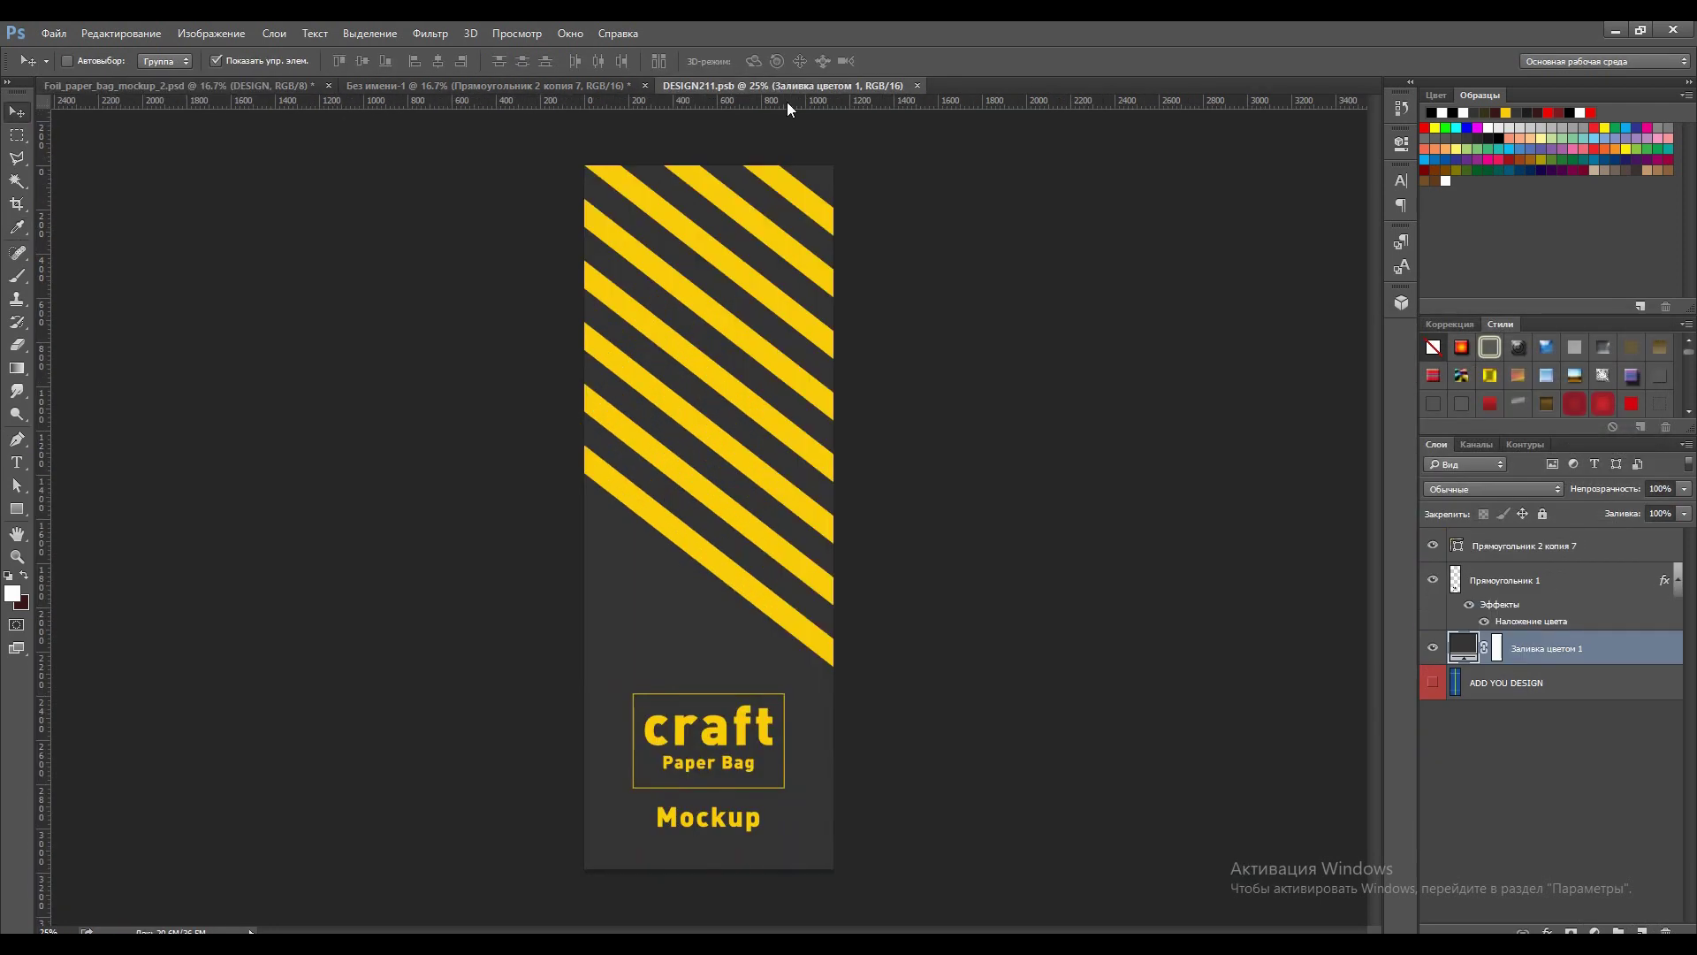
left_click(1433, 648)
double_click(1457, 545)
type("31")
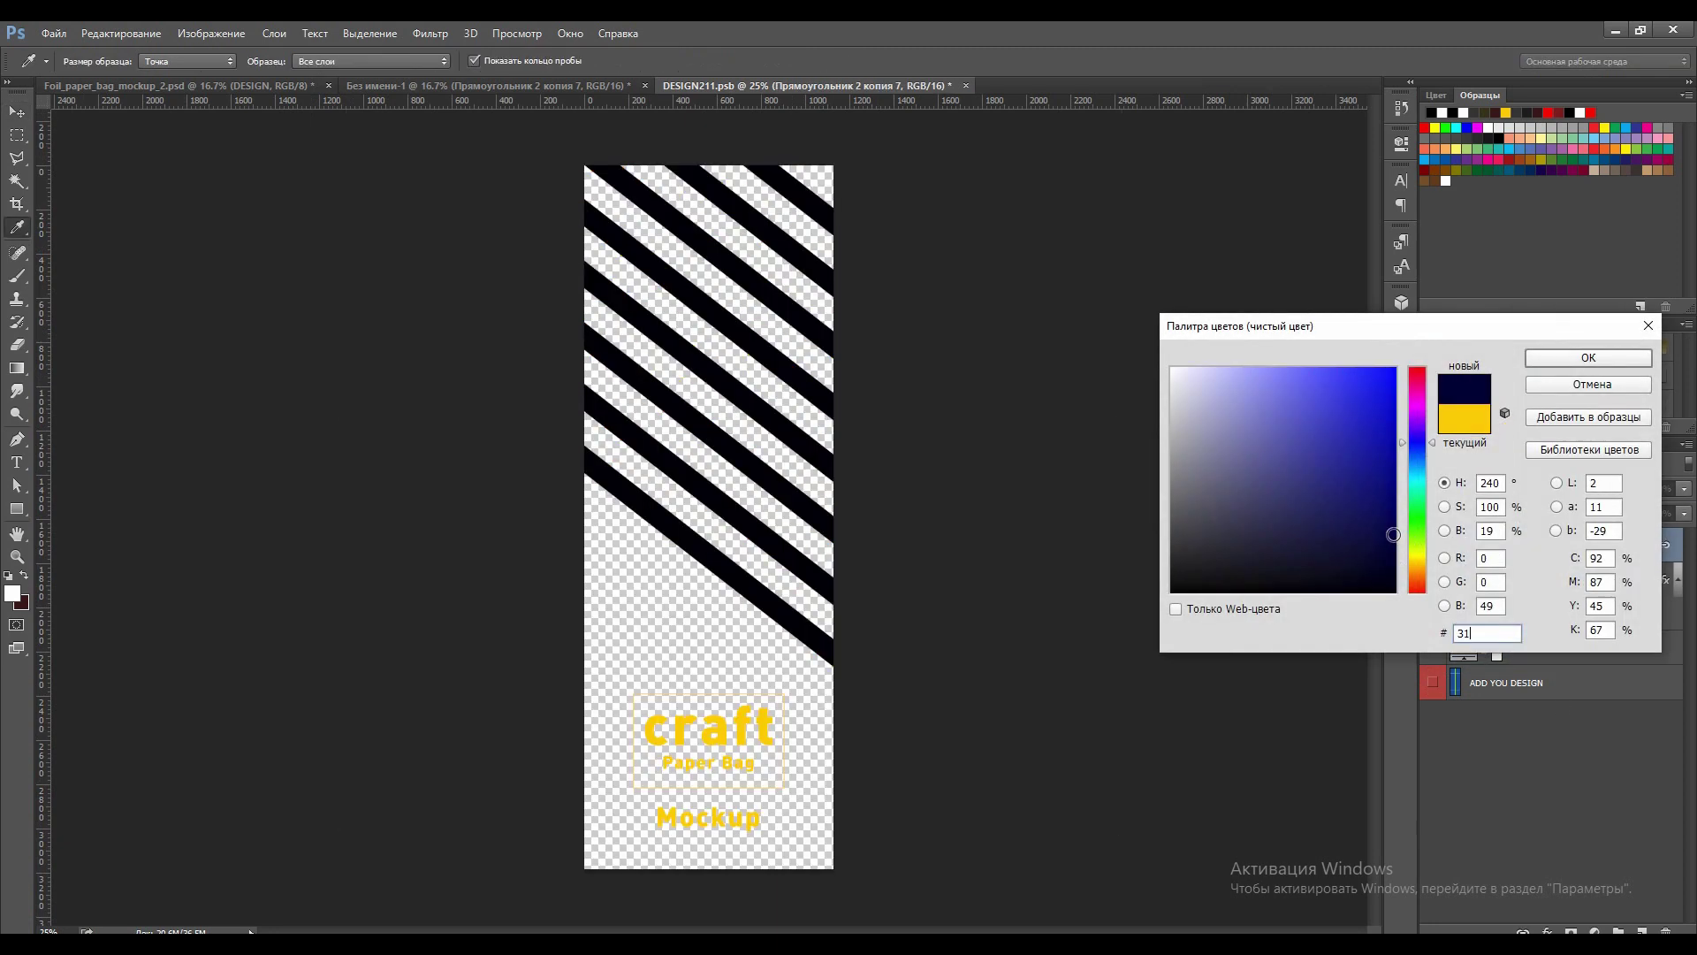
type("33333")
key("Return")
key("v")
Turn off the colour overlay effect on the craft logo layer, save the side design and return to the mockup document
left_click(1469, 606)
key("ctrl+s")
key("ctrl+Tab")
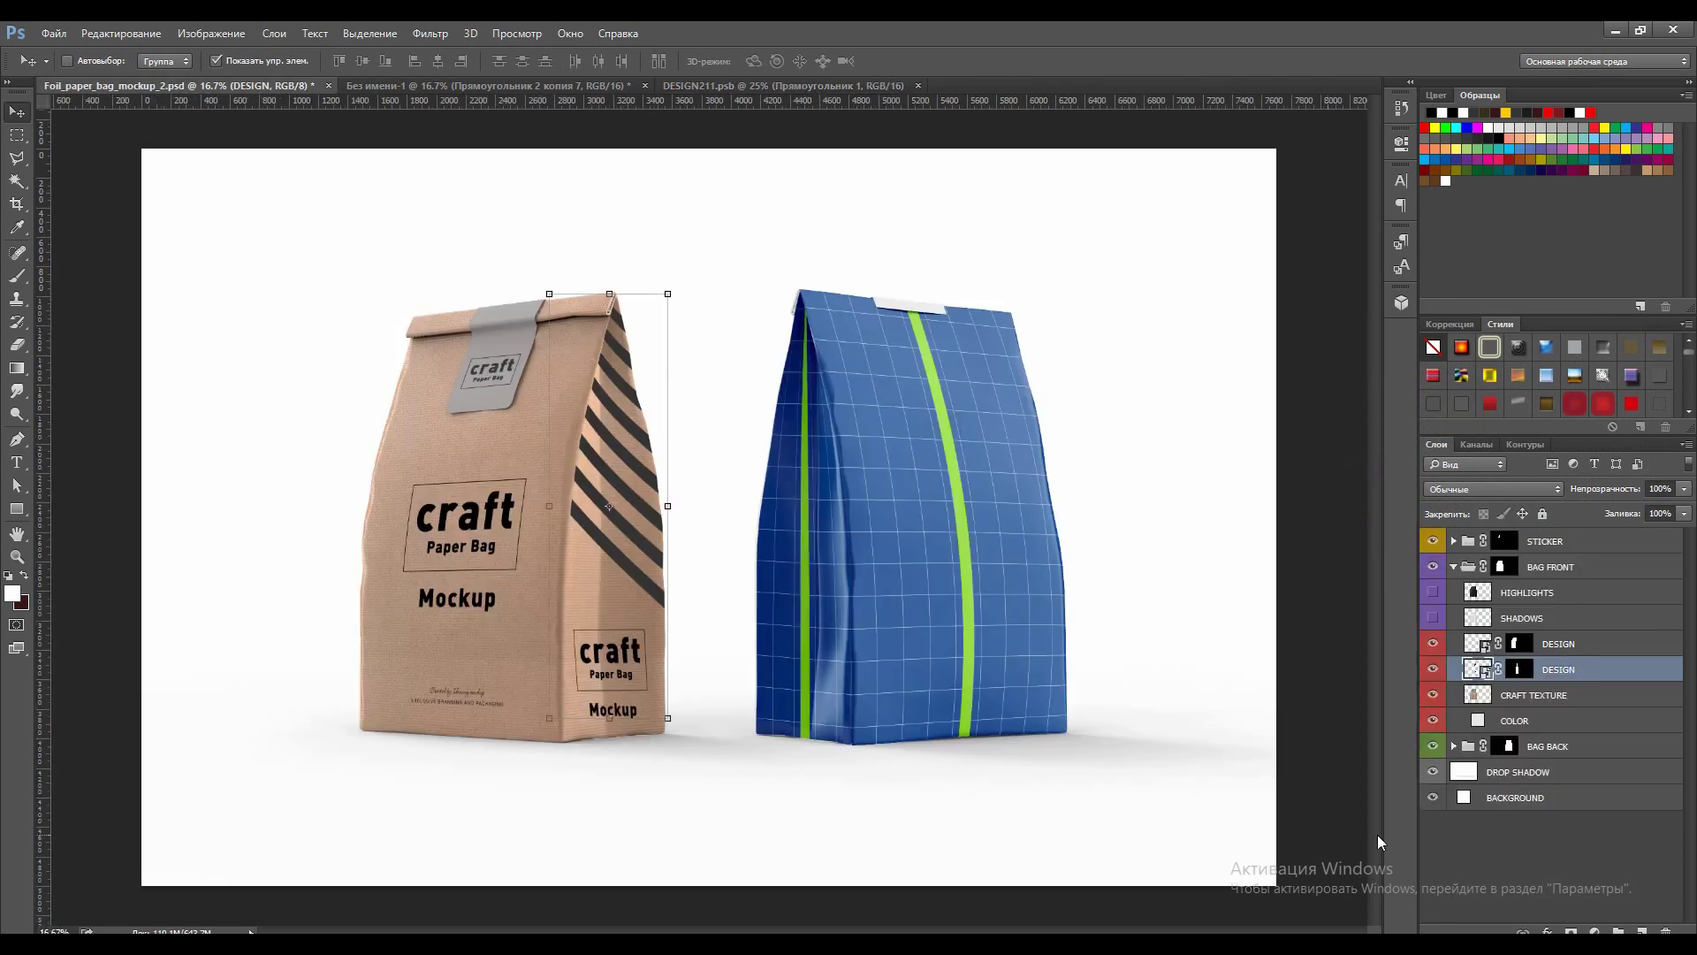
Set the BACKGROUND layer's colour to the muted beige #c5b2a7, based on a colour sampled from the craft bag
double_click(1464, 797)
left_click(1191, 448)
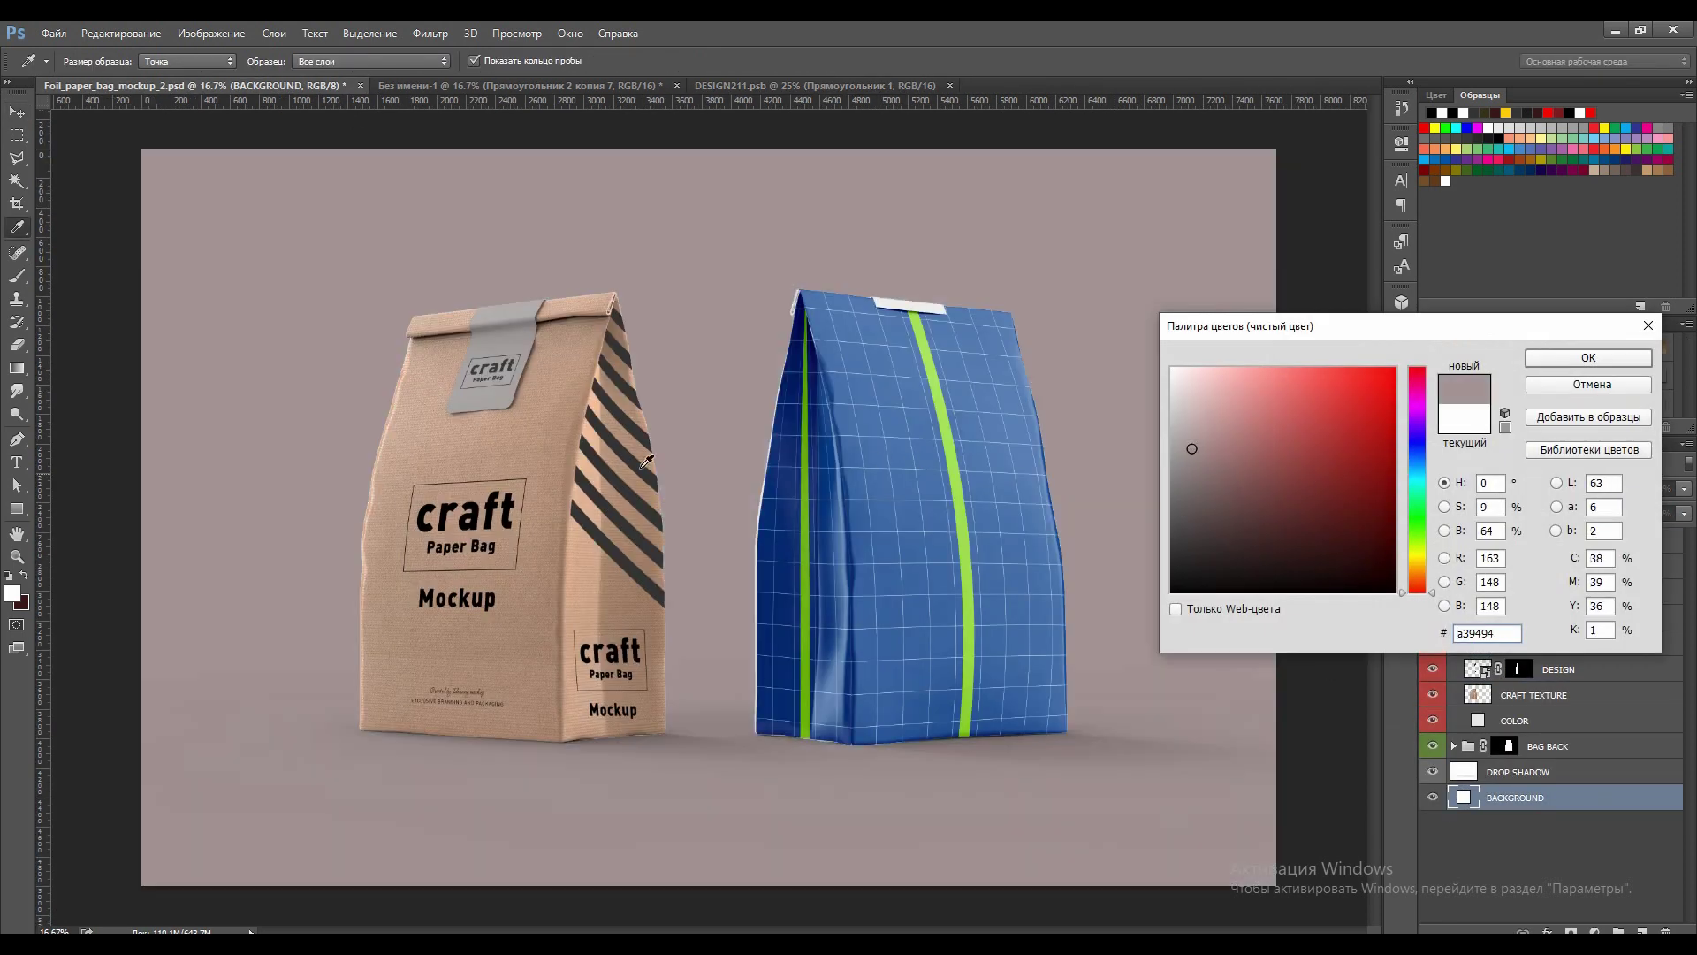
left_click(548, 414)
left_click_drag(1209, 409, 1205, 418)
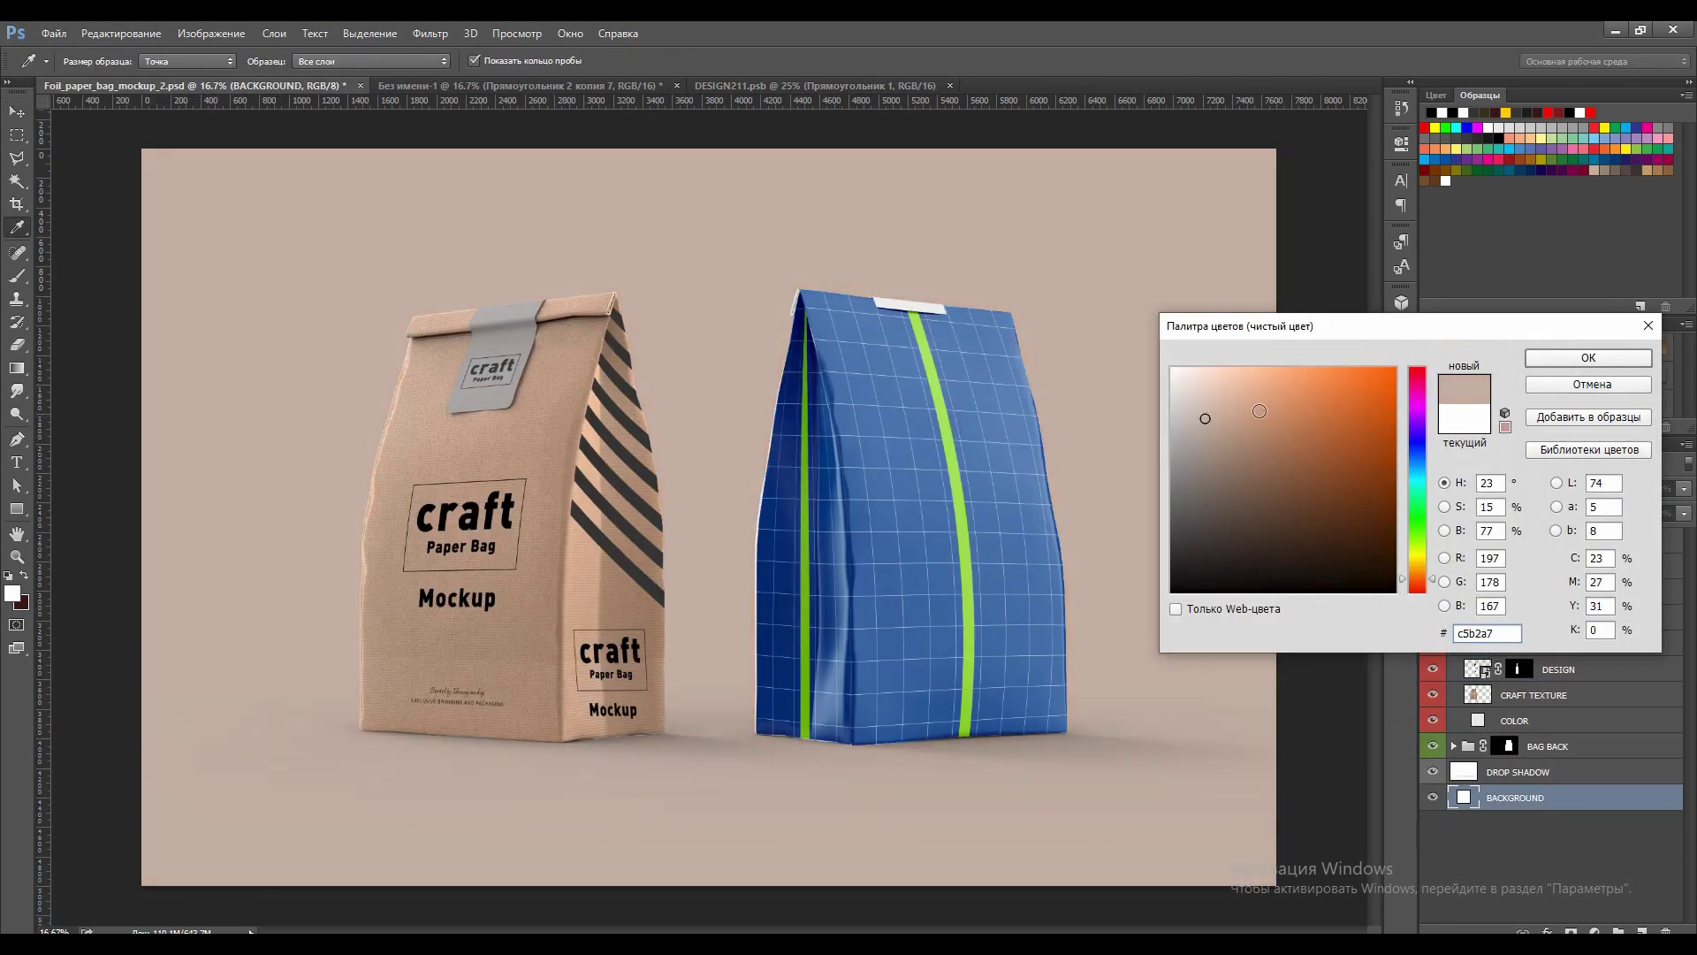
left_click(1587, 358)
Tint the drop shadow with a Hue/Saturation adjustment layer clipped to the DROP SHADOW layer, with colorizing enabled
left_click(1520, 771)
left_click(1594, 932)
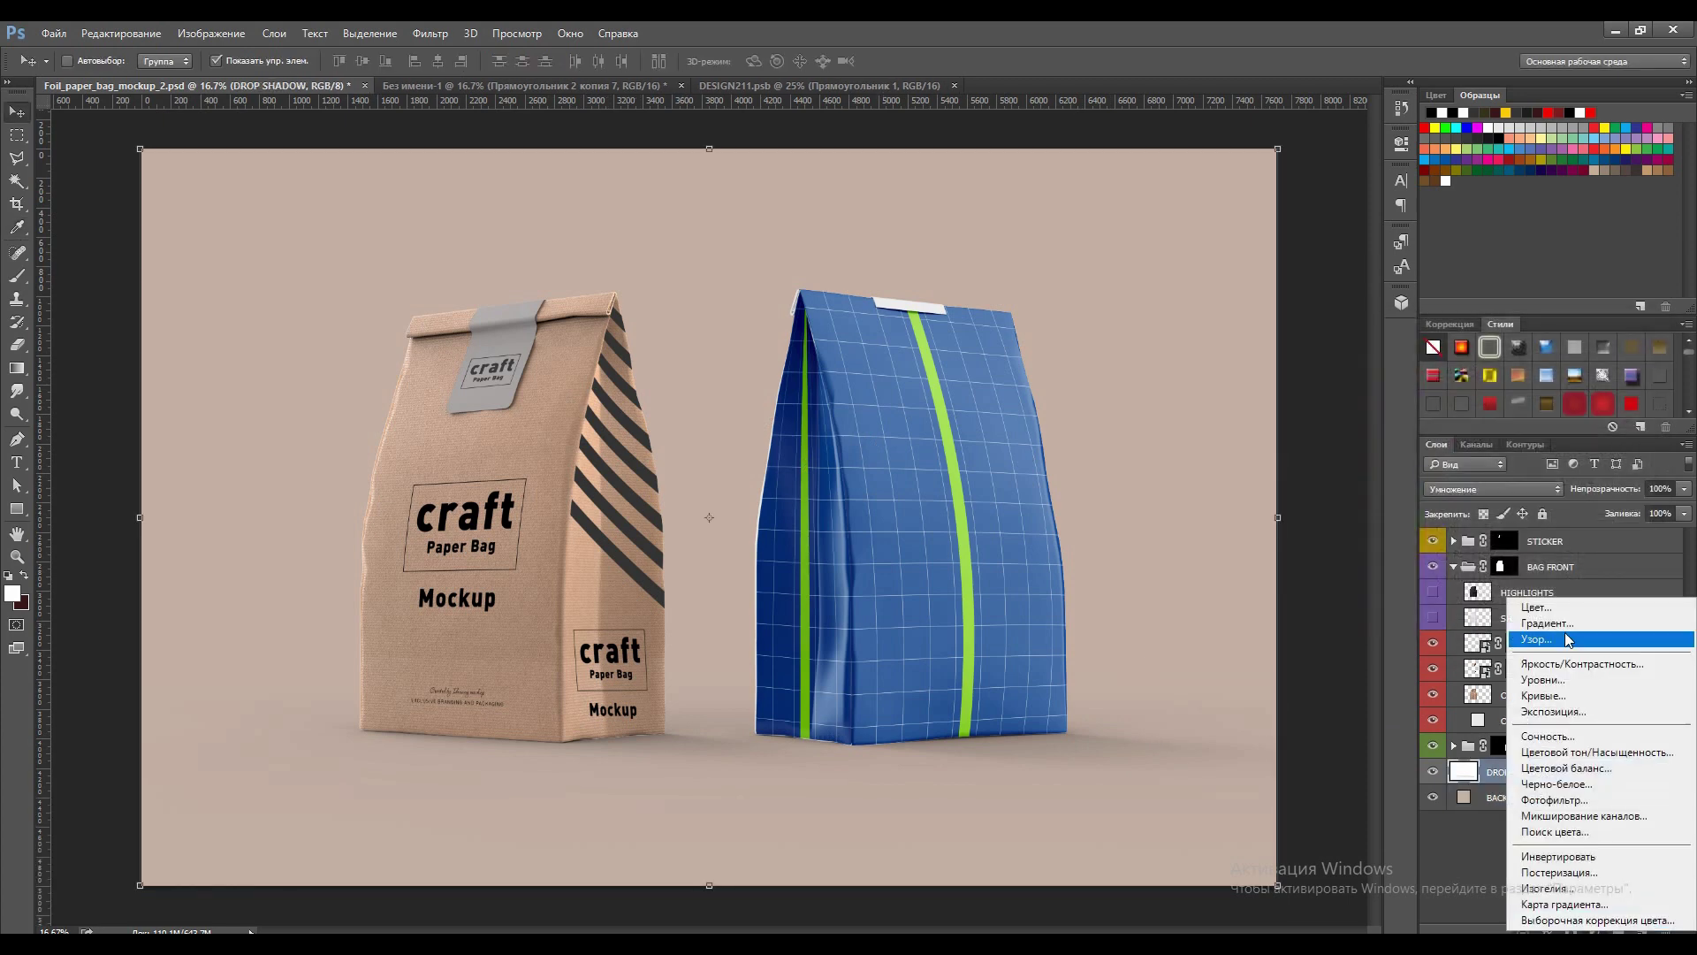
left_click(1591, 752)
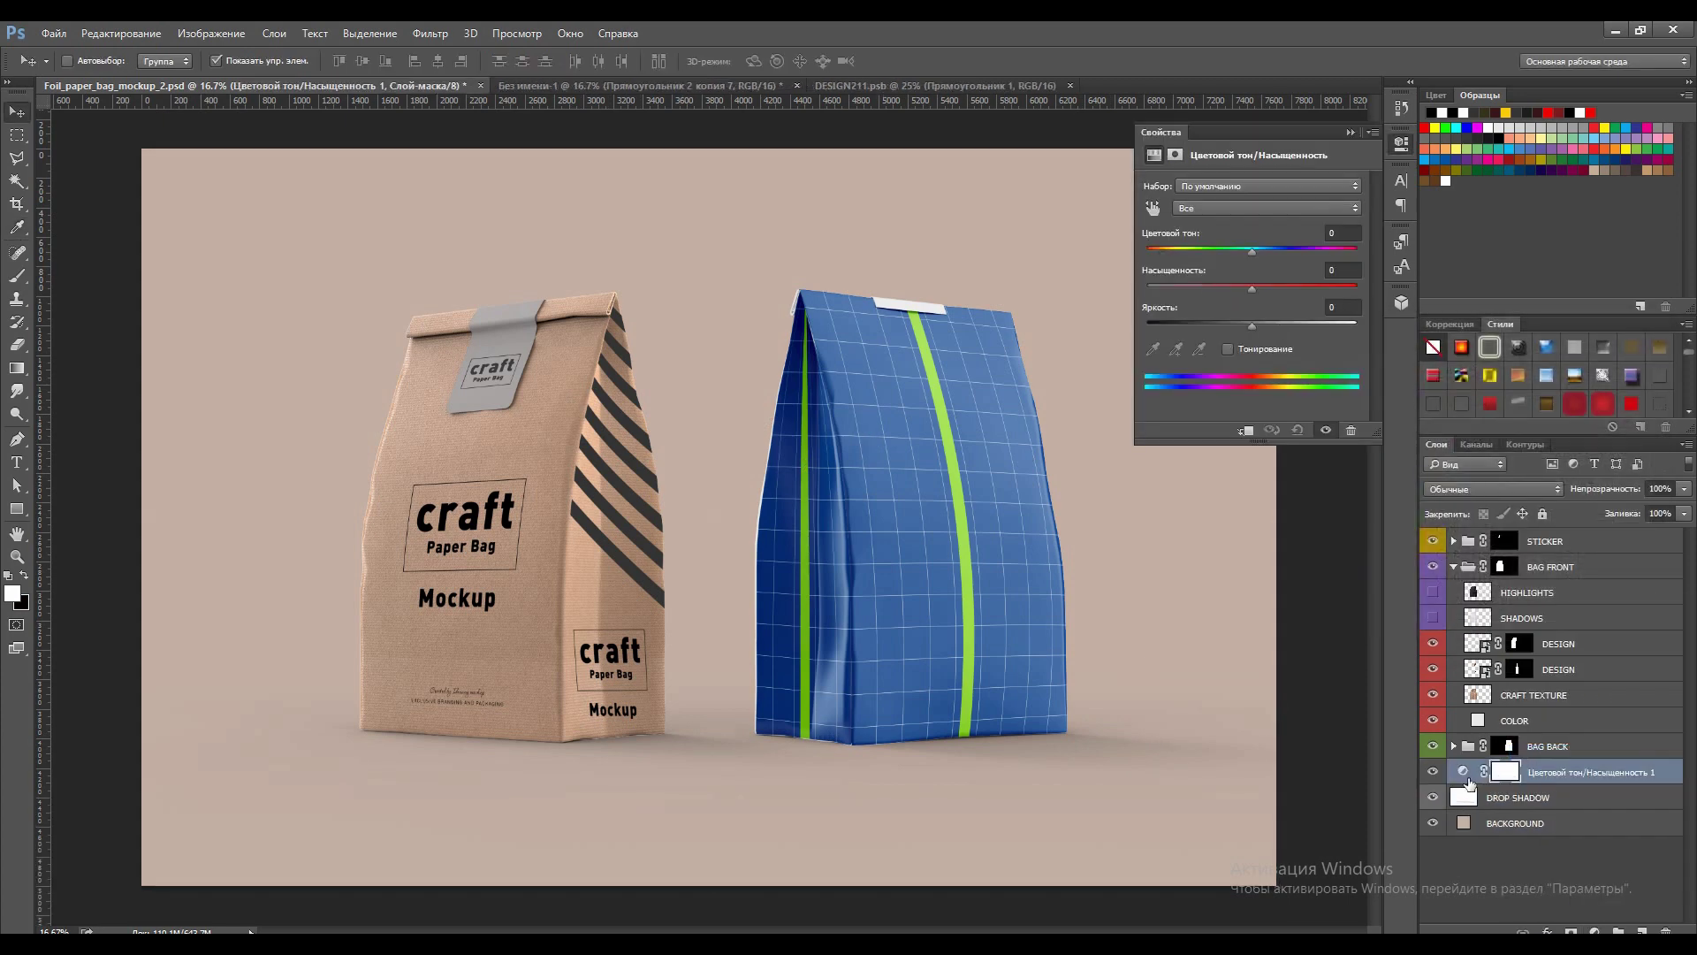
left_click(1227, 349)
left_click_drag(1197, 285, 1142, 283)
left_click(1401, 141)
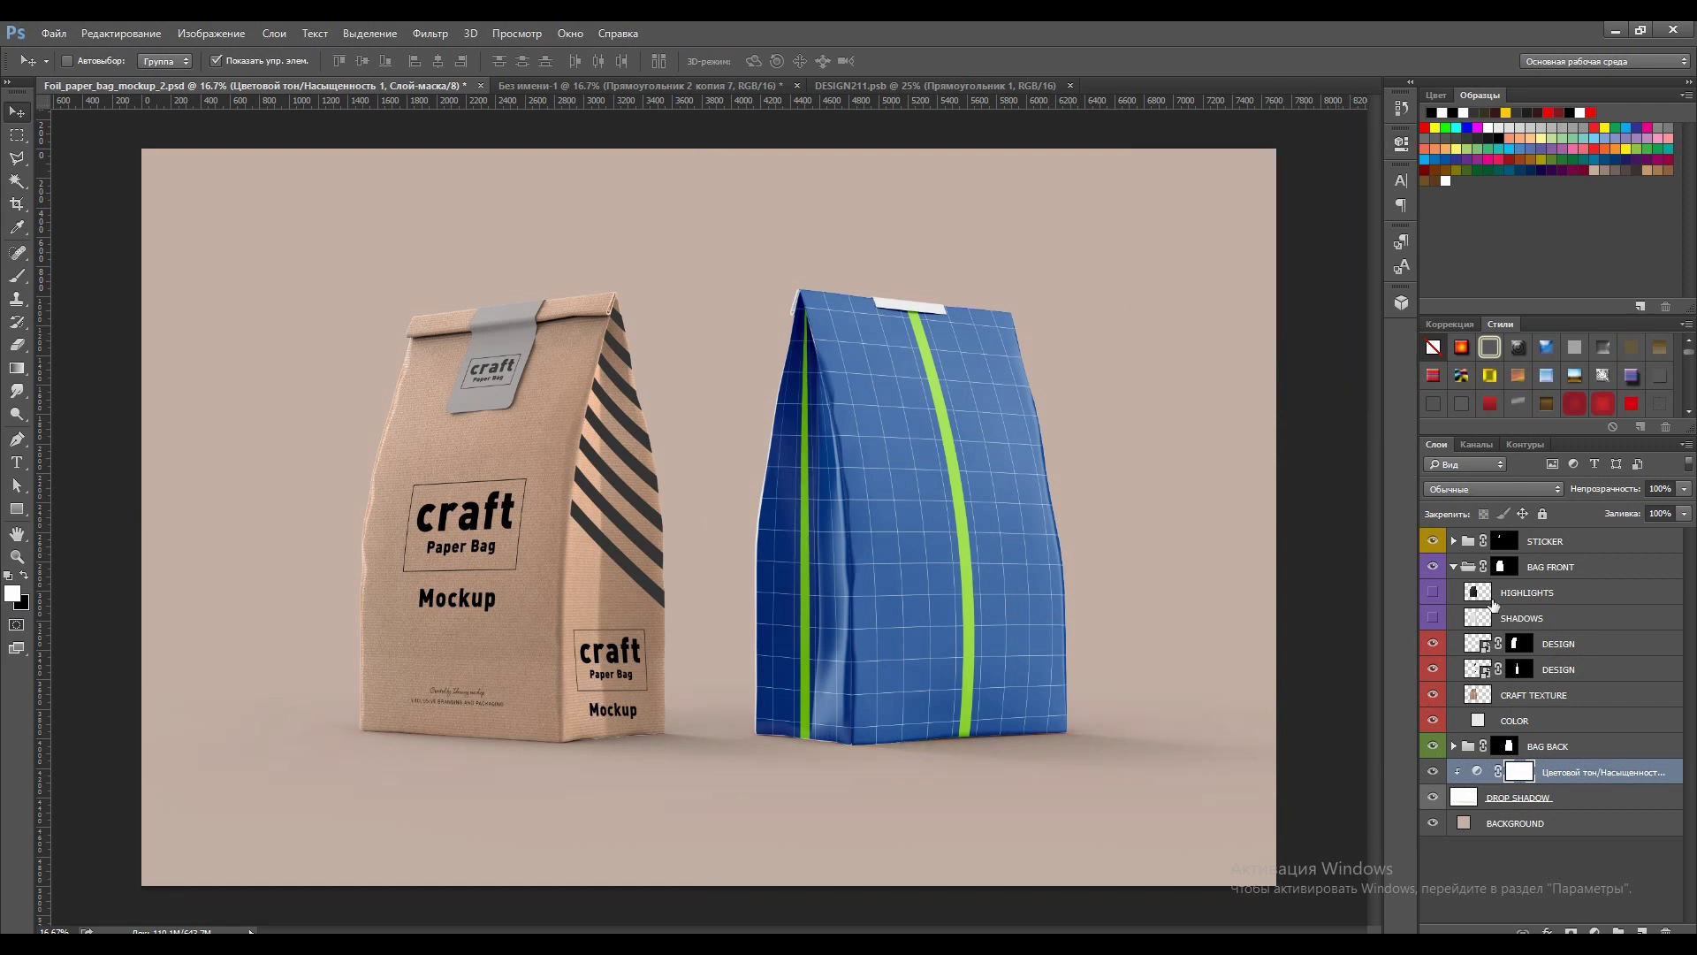
Hide both DESIGN layers in the BAG BACK group and set its COLOR layer to dark grey
left_click(1453, 567)
left_click(1453, 592)
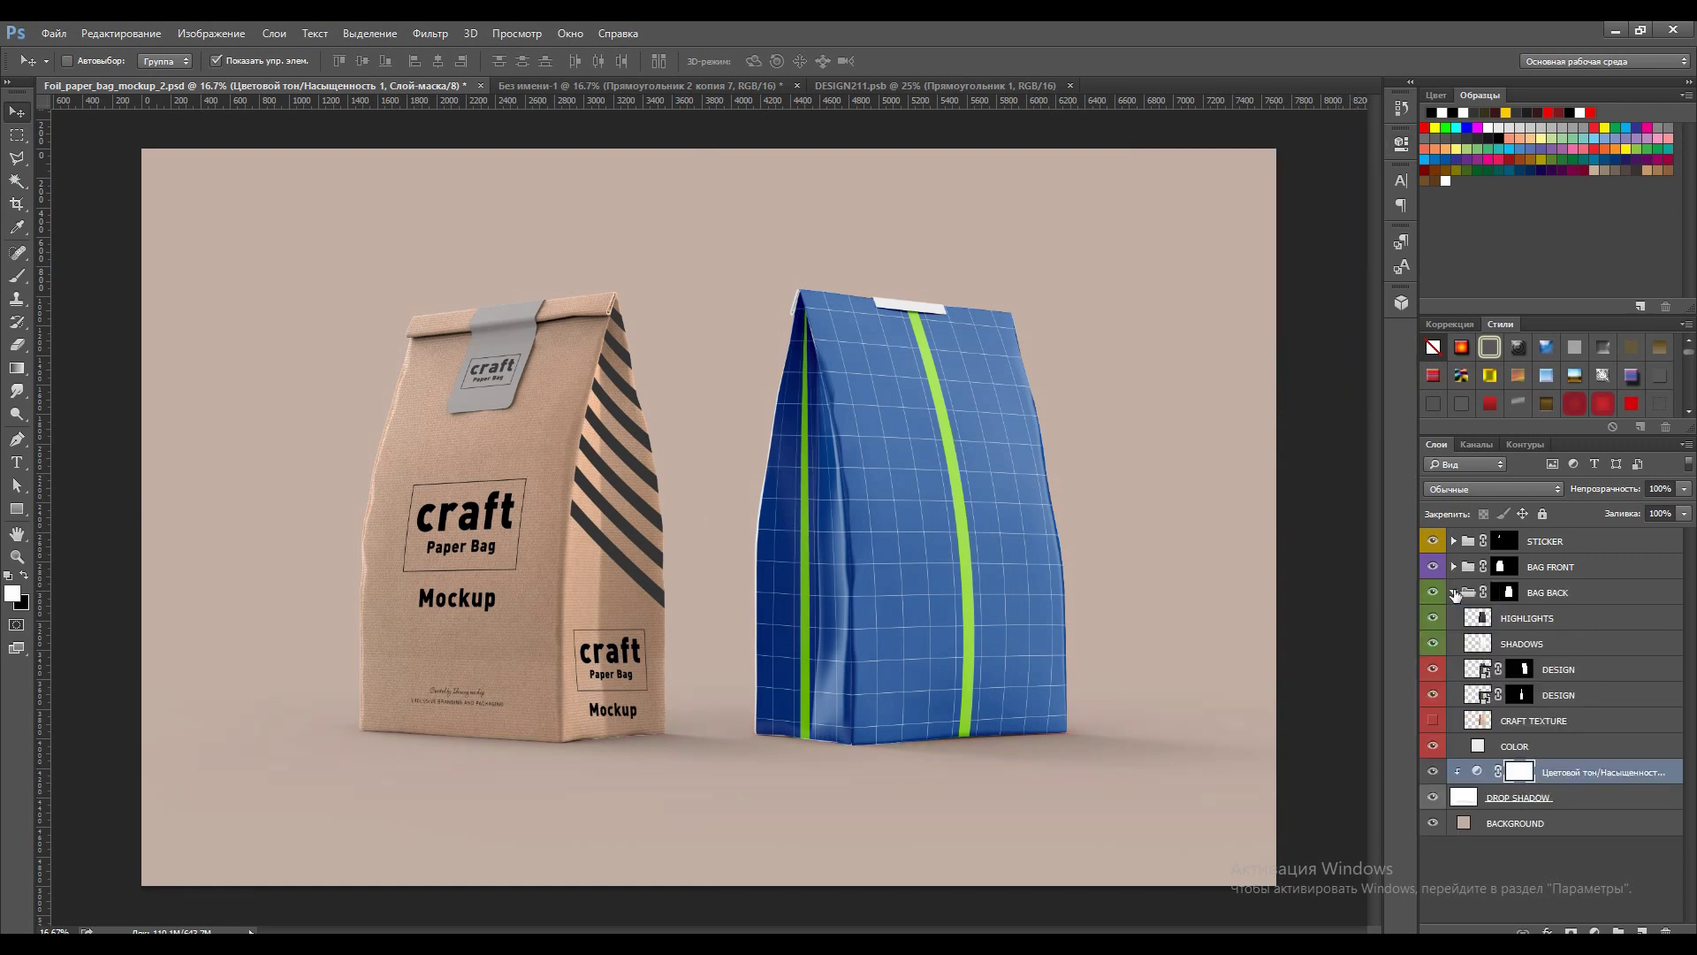
left_click_drag(1434, 670, 1434, 695)
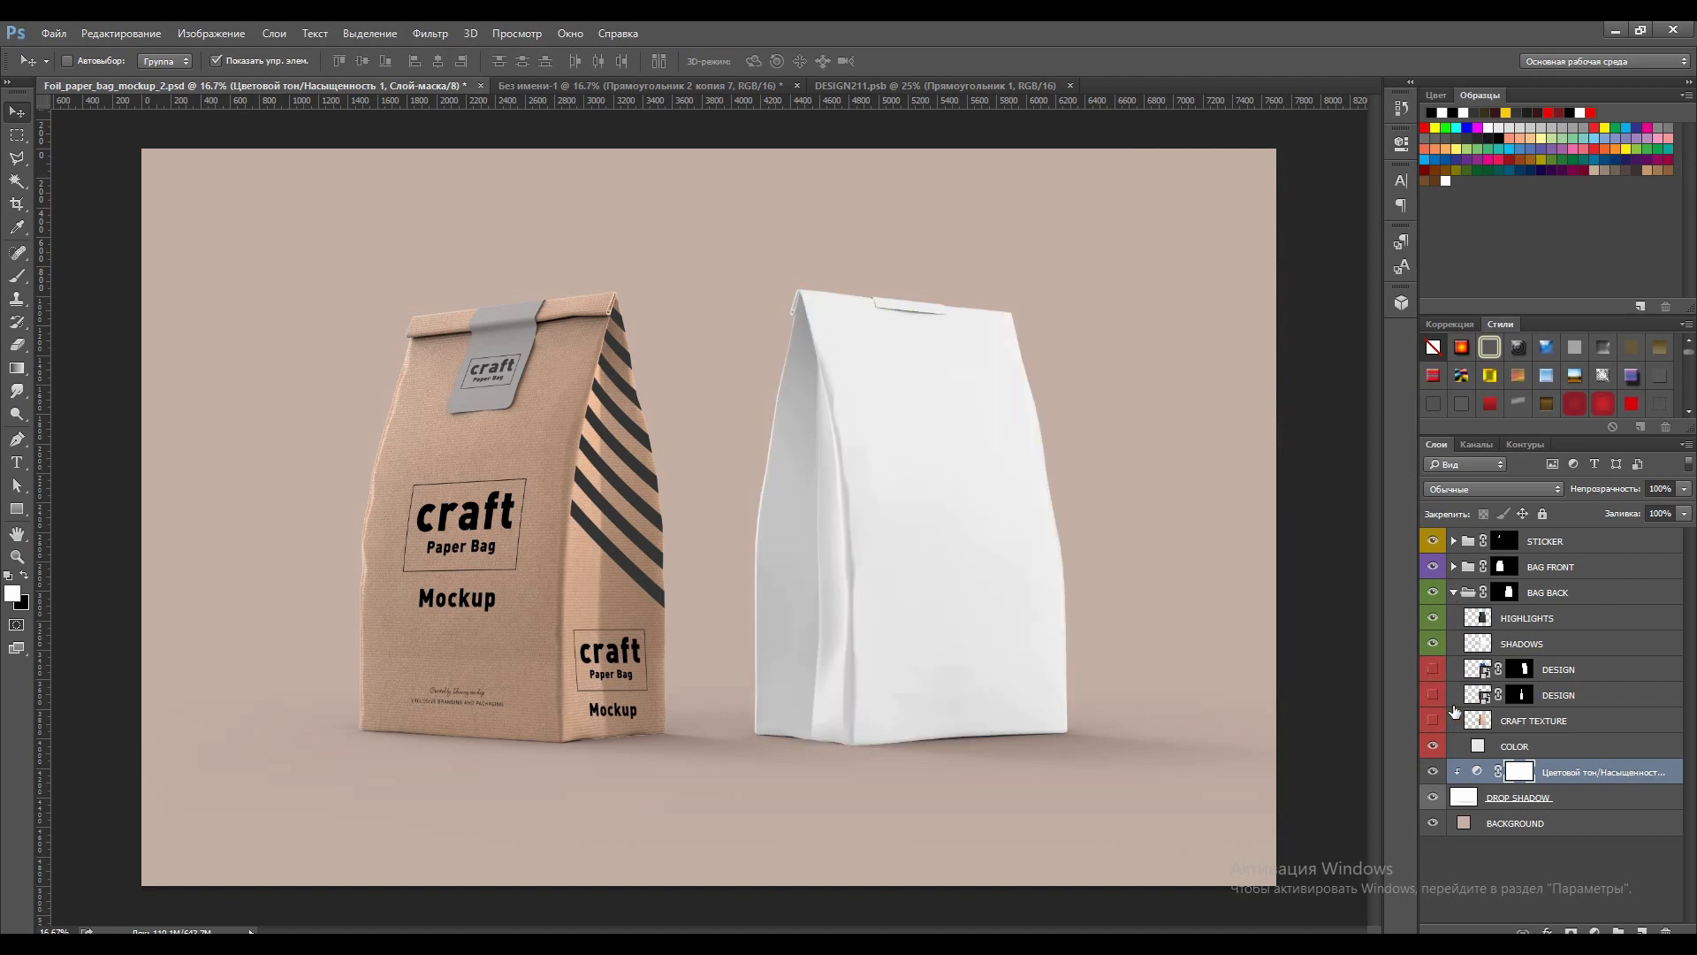
double_click(1480, 744)
left_click_drag(1283, 458, 1272, 506)
left_click(1577, 389)
Hide the HIGHLIGHTS and SHADOWS layers in the BAG BACK group and show its CRAFT TEXTURE layer
left_click_drag(1433, 618, 1432, 643)
left_click(1433, 720)
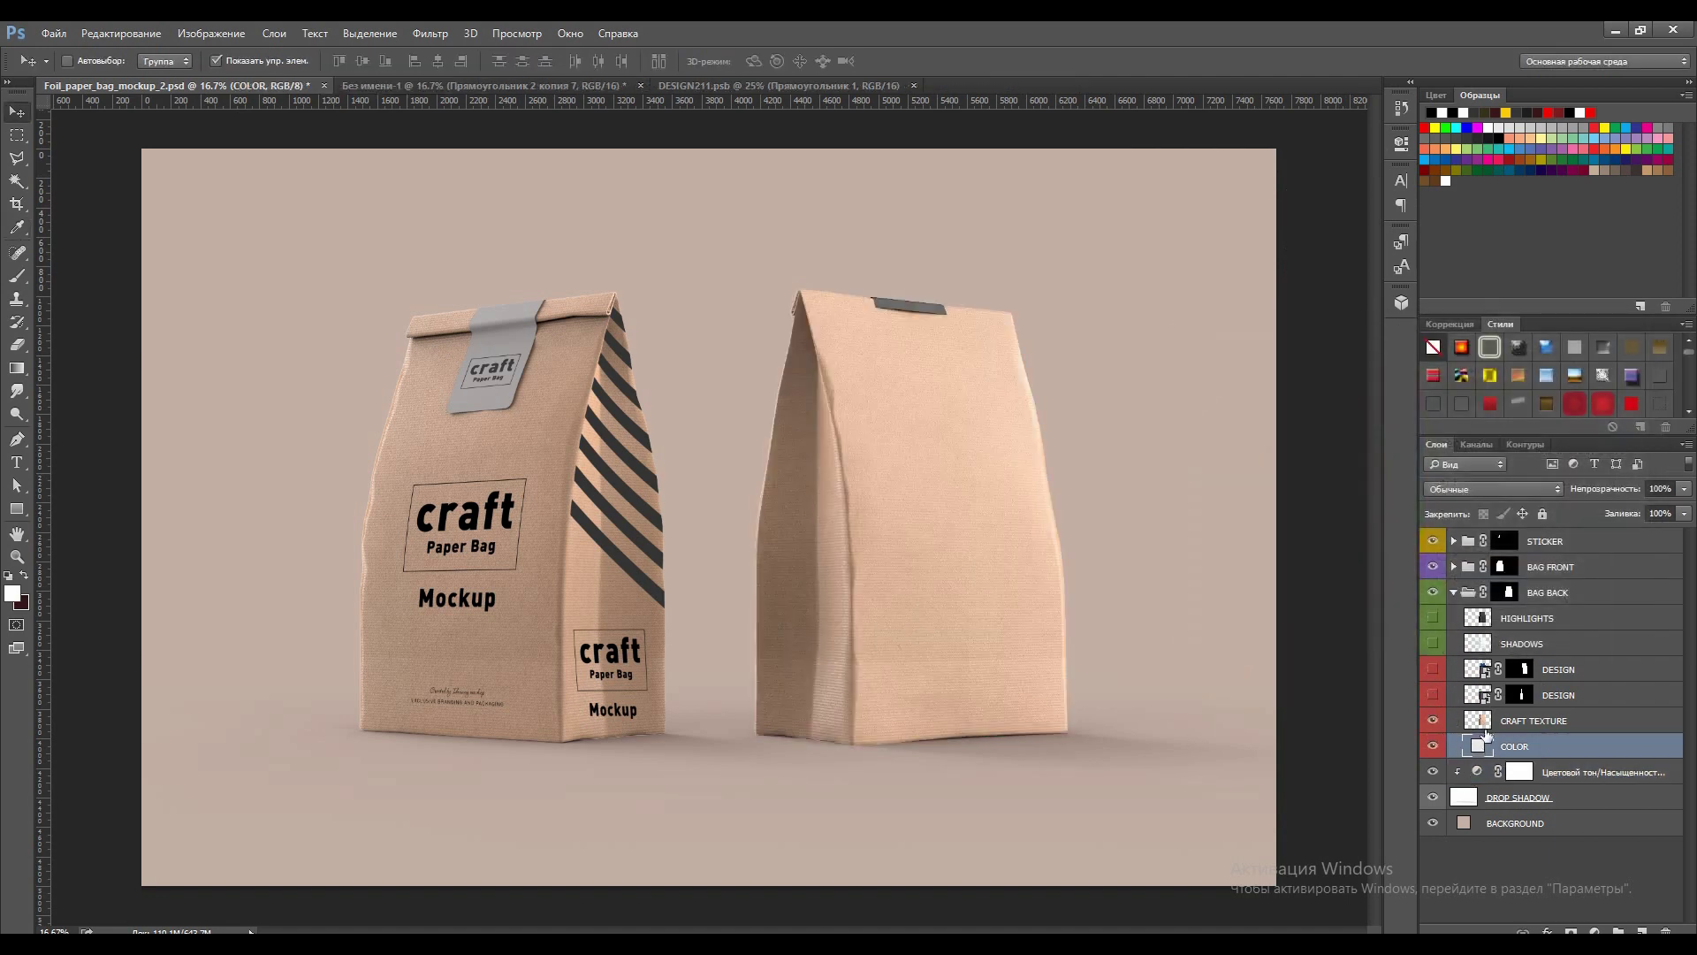
left_click(1450, 692)
Show the back bag's upper DESIGN layer and place the craft front artwork from the untitled document into its smart object, DESIGN31.psb
left_click(1433, 695)
double_click(1475, 695)
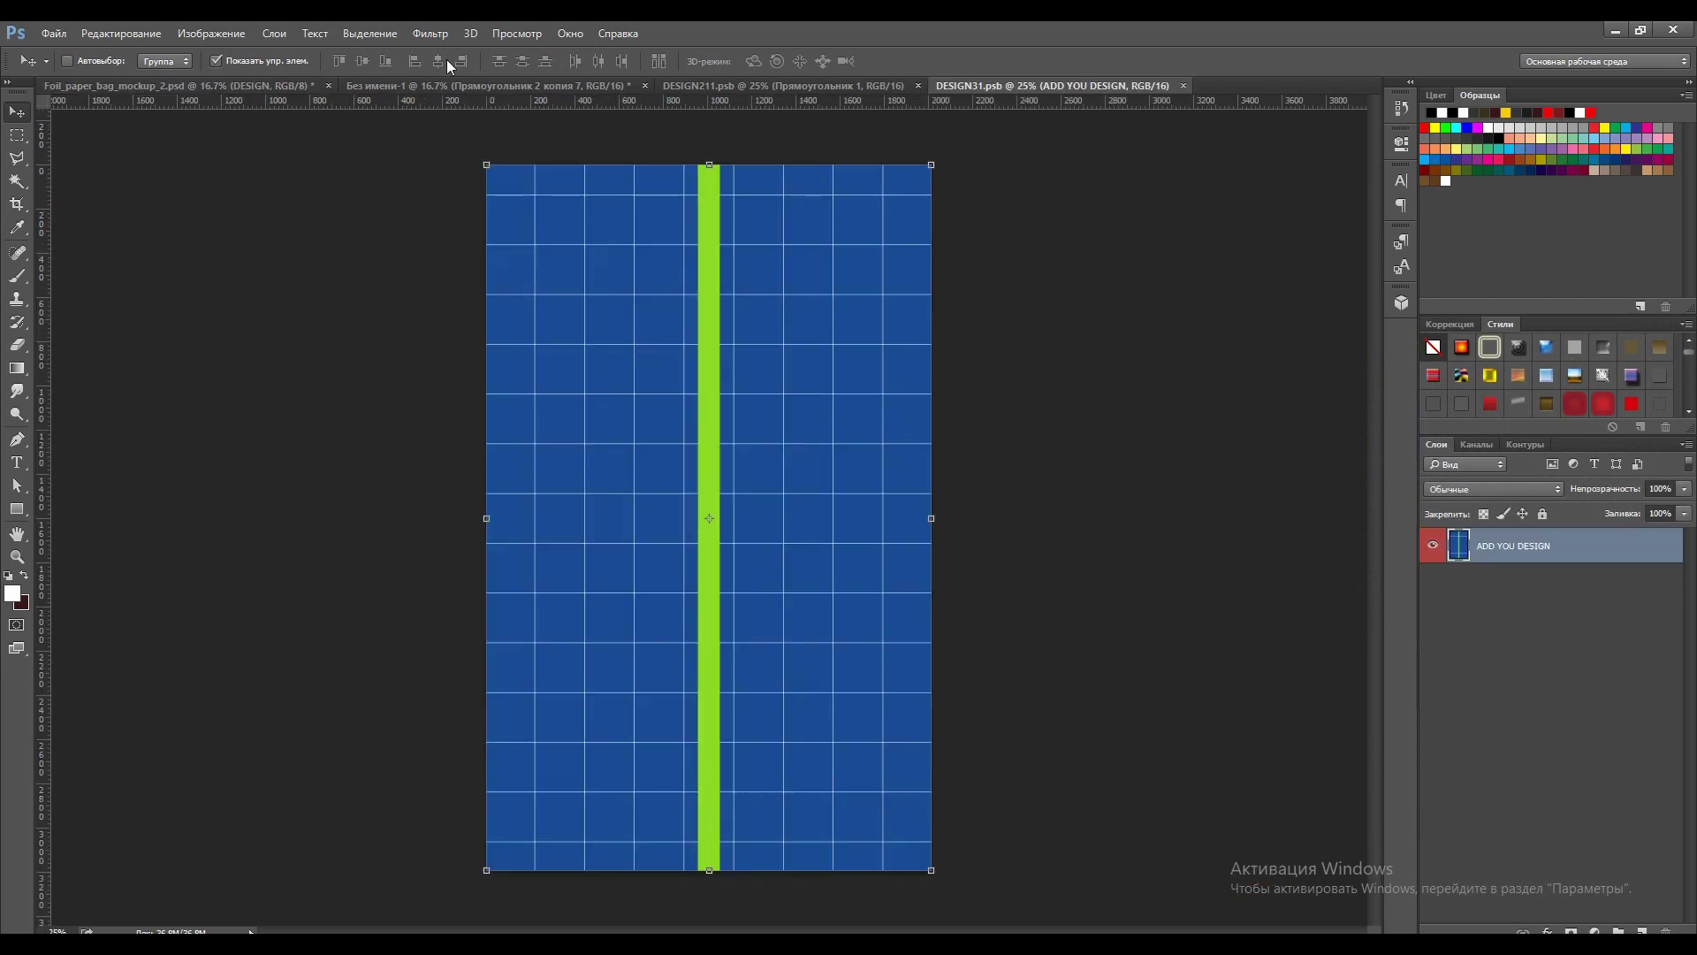
left_click(489, 85)
left_click(378, 233, "ctrl")
left_click_drag(308, 192, 723, 501)
Hide the ADD YOU DESIGN layer in DESIGN31.psb, save and close the file, and return to the mockup document
left_click(1432, 751)
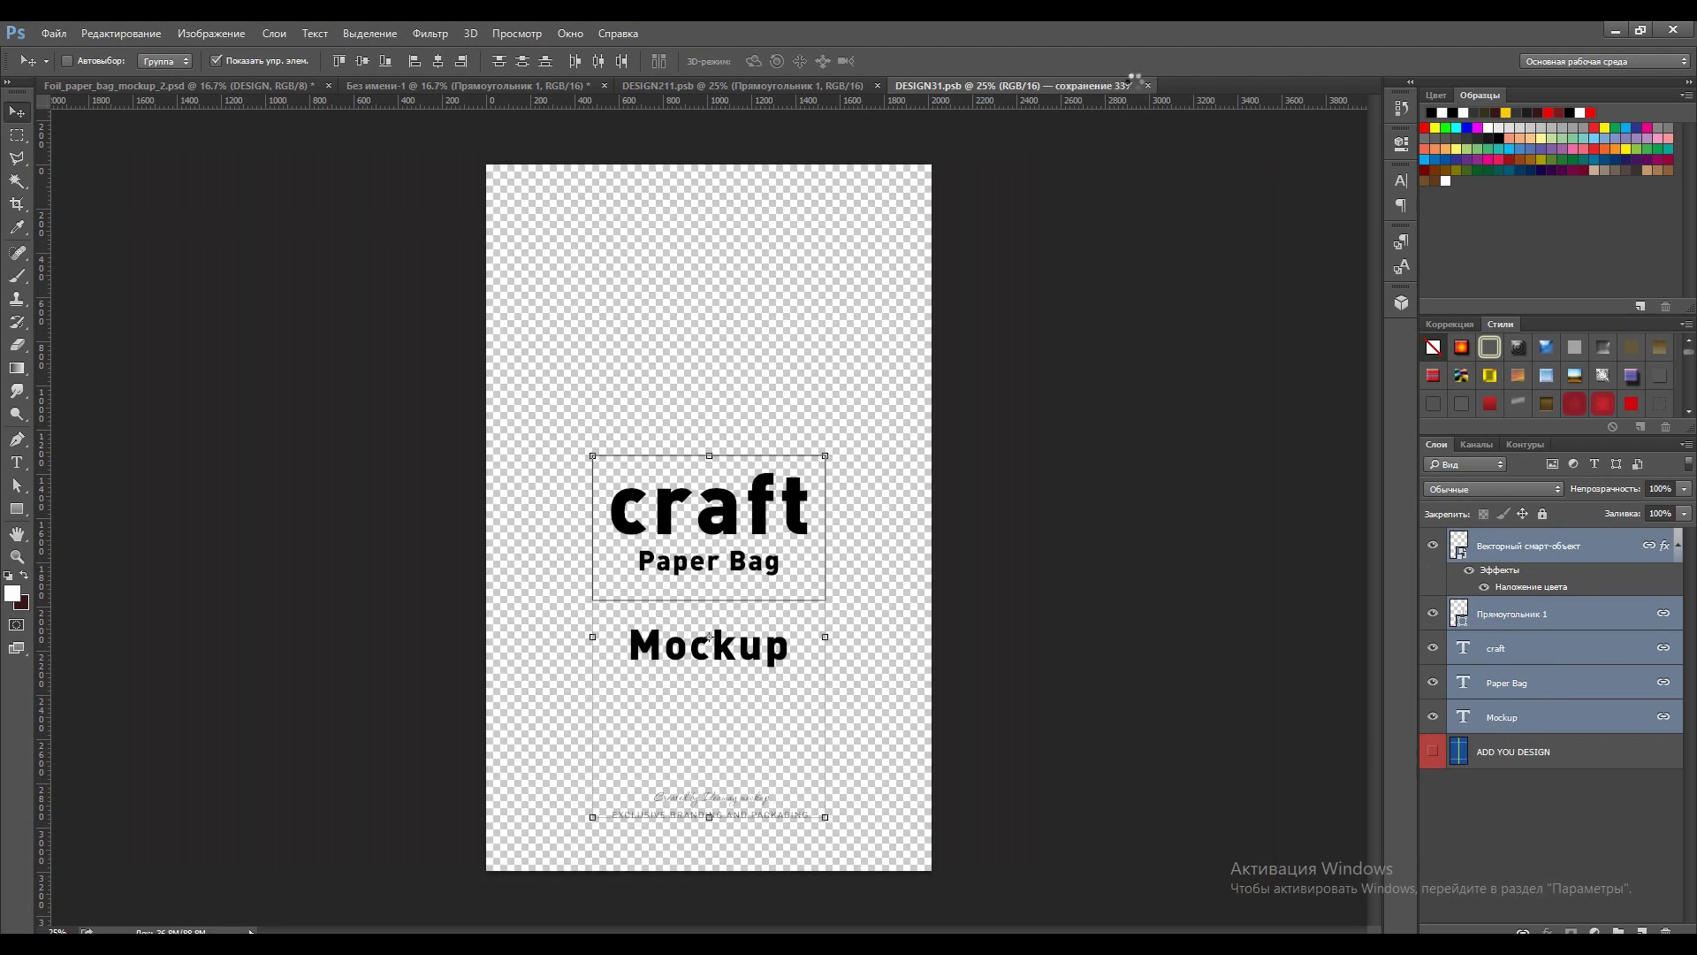
left_click(1054, 85)
left_click(262, 85)
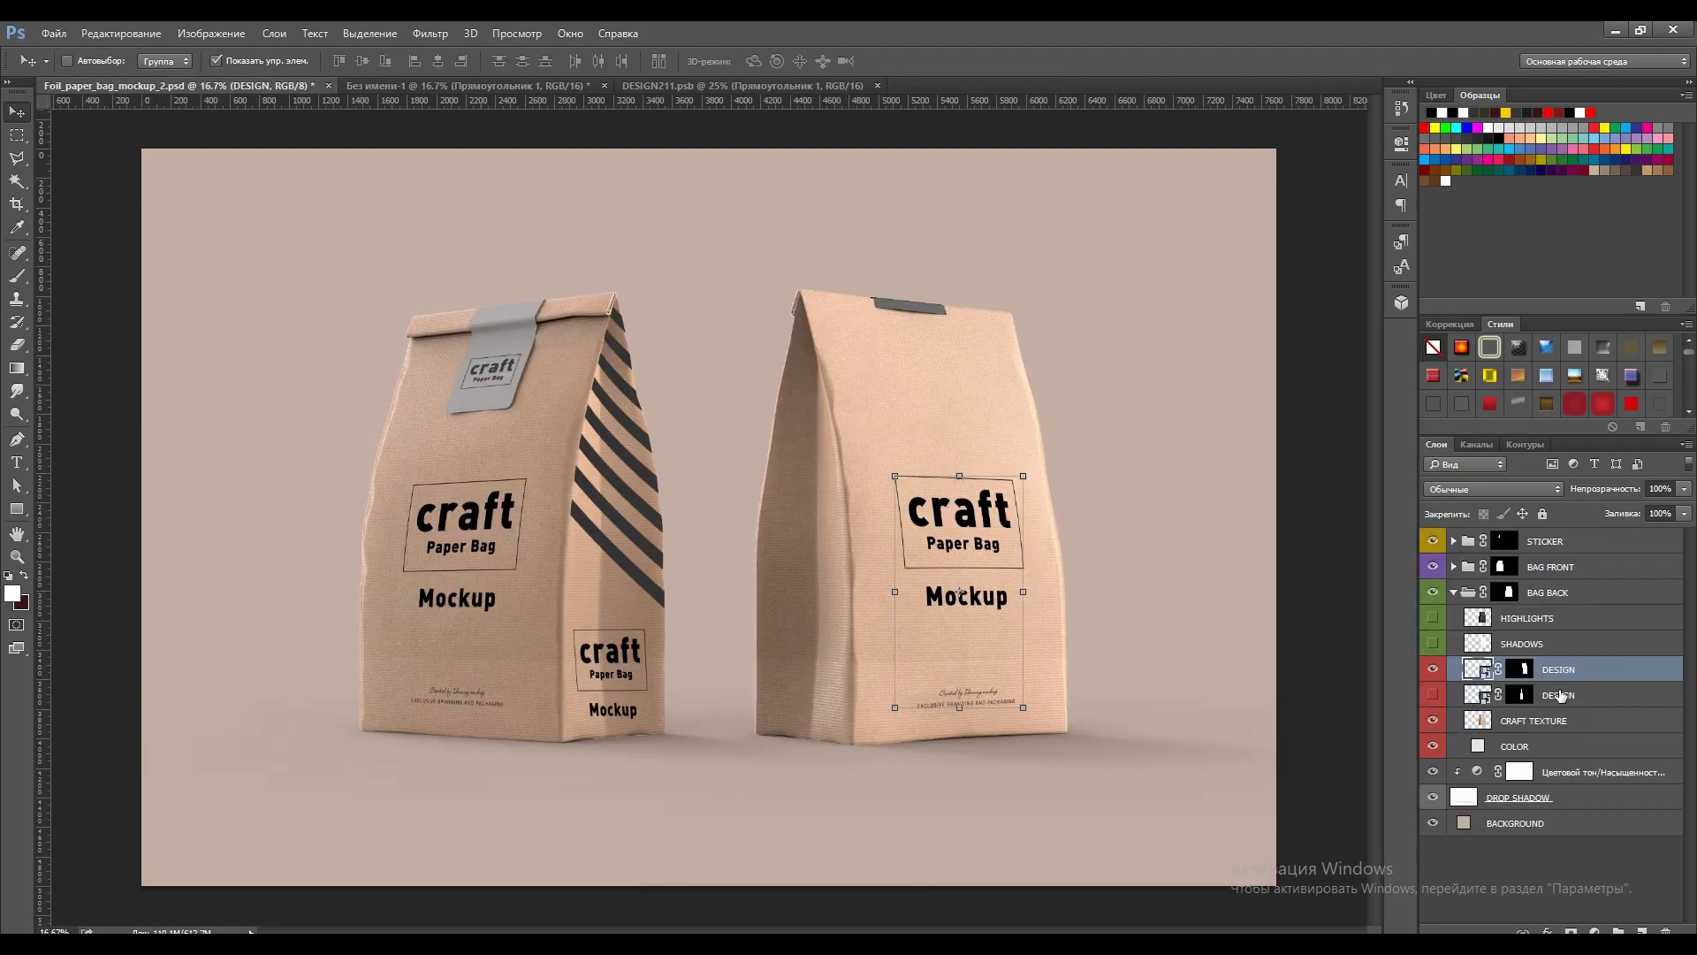
Show the back bag's lower DESIGN layer and copy the side artwork from the untitled document into its smart object, DESIGN22.psb
left_click(1433, 694)
double_click(1478, 695)
left_click(468, 86)
left_click(548, 263, "ctrl")
left_click_drag(555, 274, 739, 390)
In DESIGN22.psb, hide the stripes and ADD YOU DESIGN layers and turn off the logo's effects, saving and closing the smart object files
left_click(1433, 545)
left_click(1432, 648)
left_click(1469, 604)
key("ctrl+s")
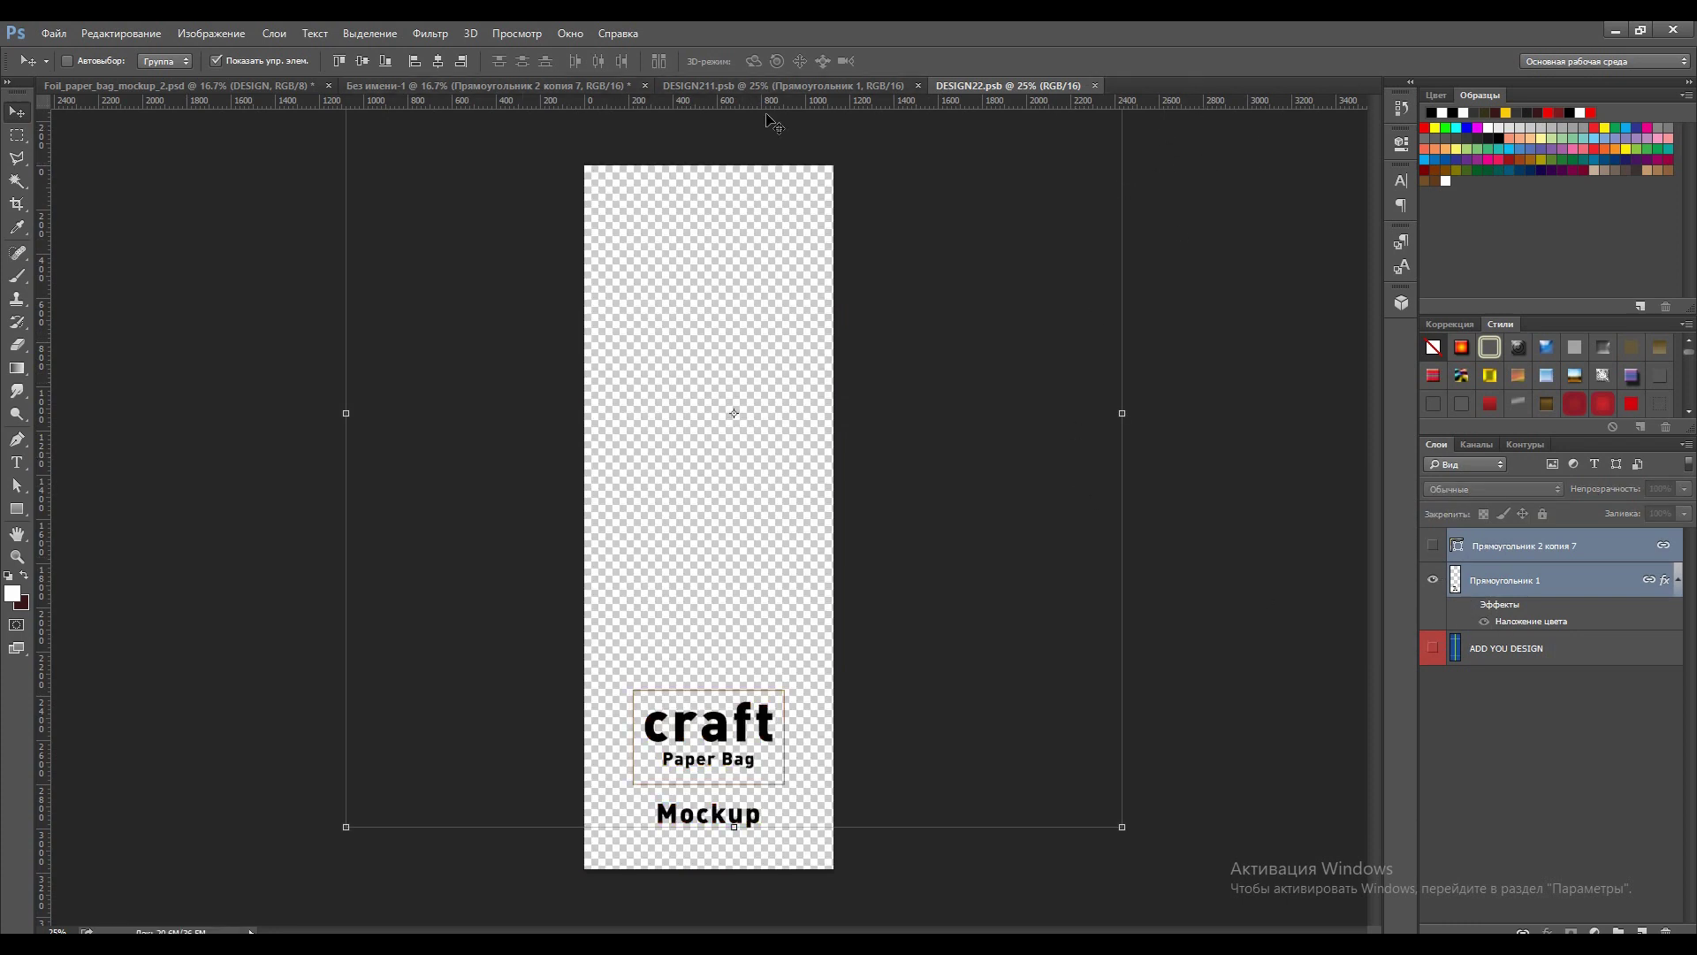
left_click(1094, 84)
left_click(917, 84)
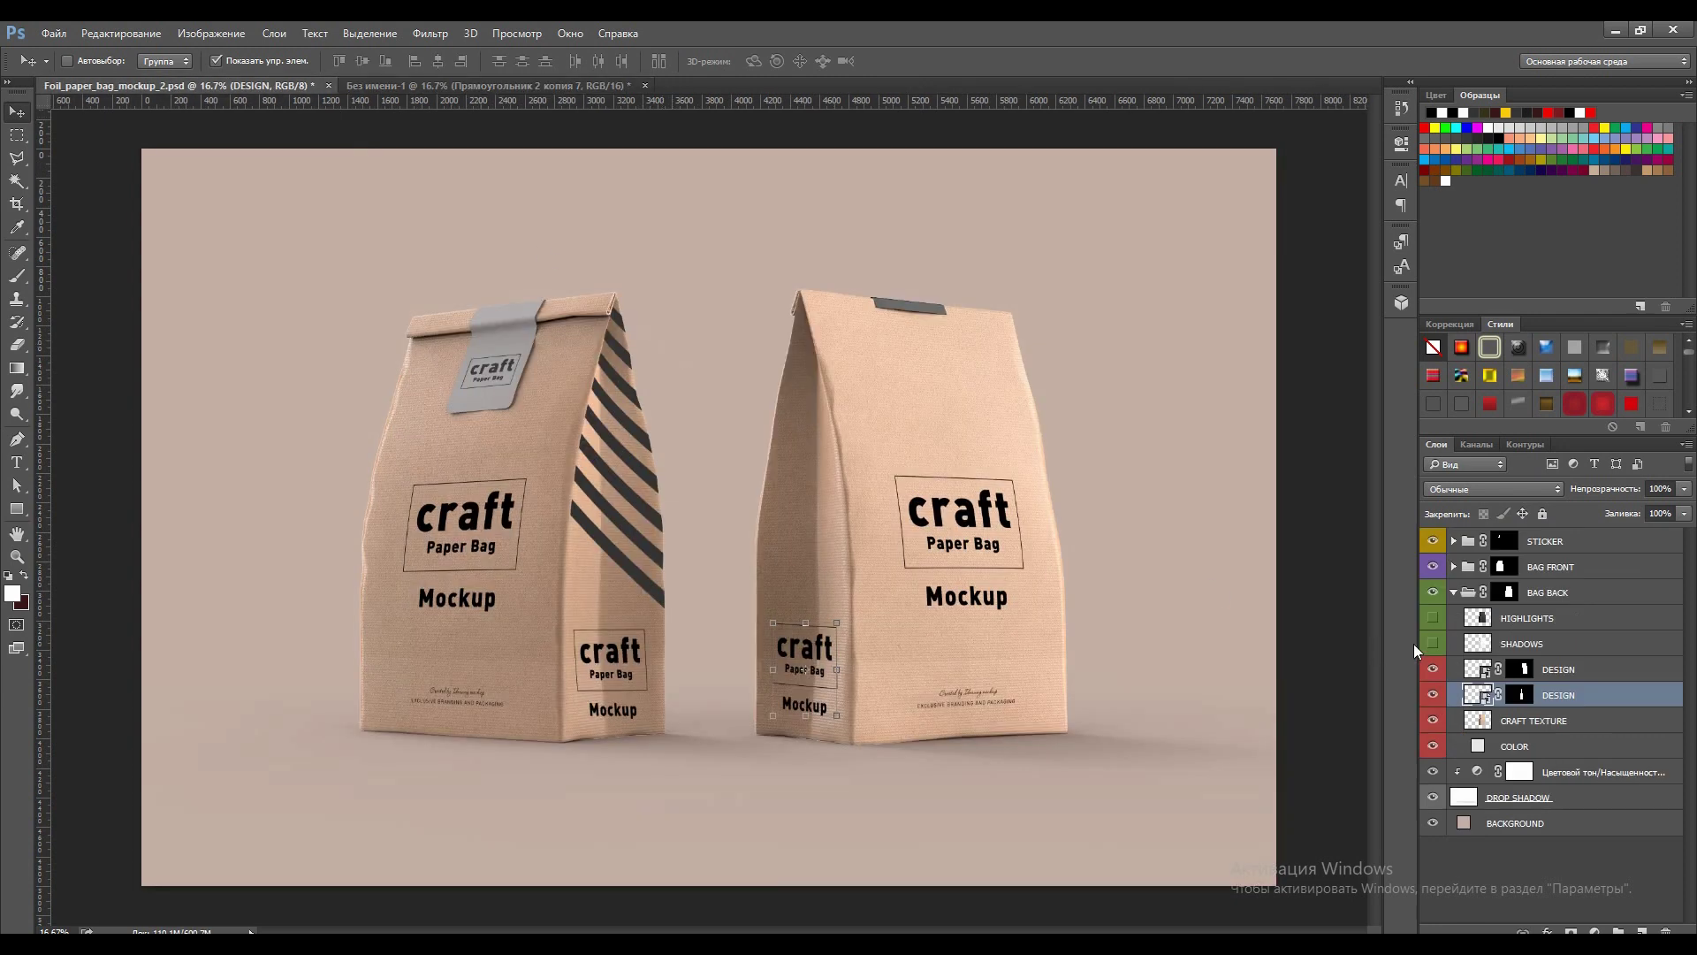
Show the HIGHLIGHTS and SHADOWS layers in the BAG FRONT group and hide its CRAFT TEXTURE layer
left_click(1458, 593)
left_click(1524, 804)
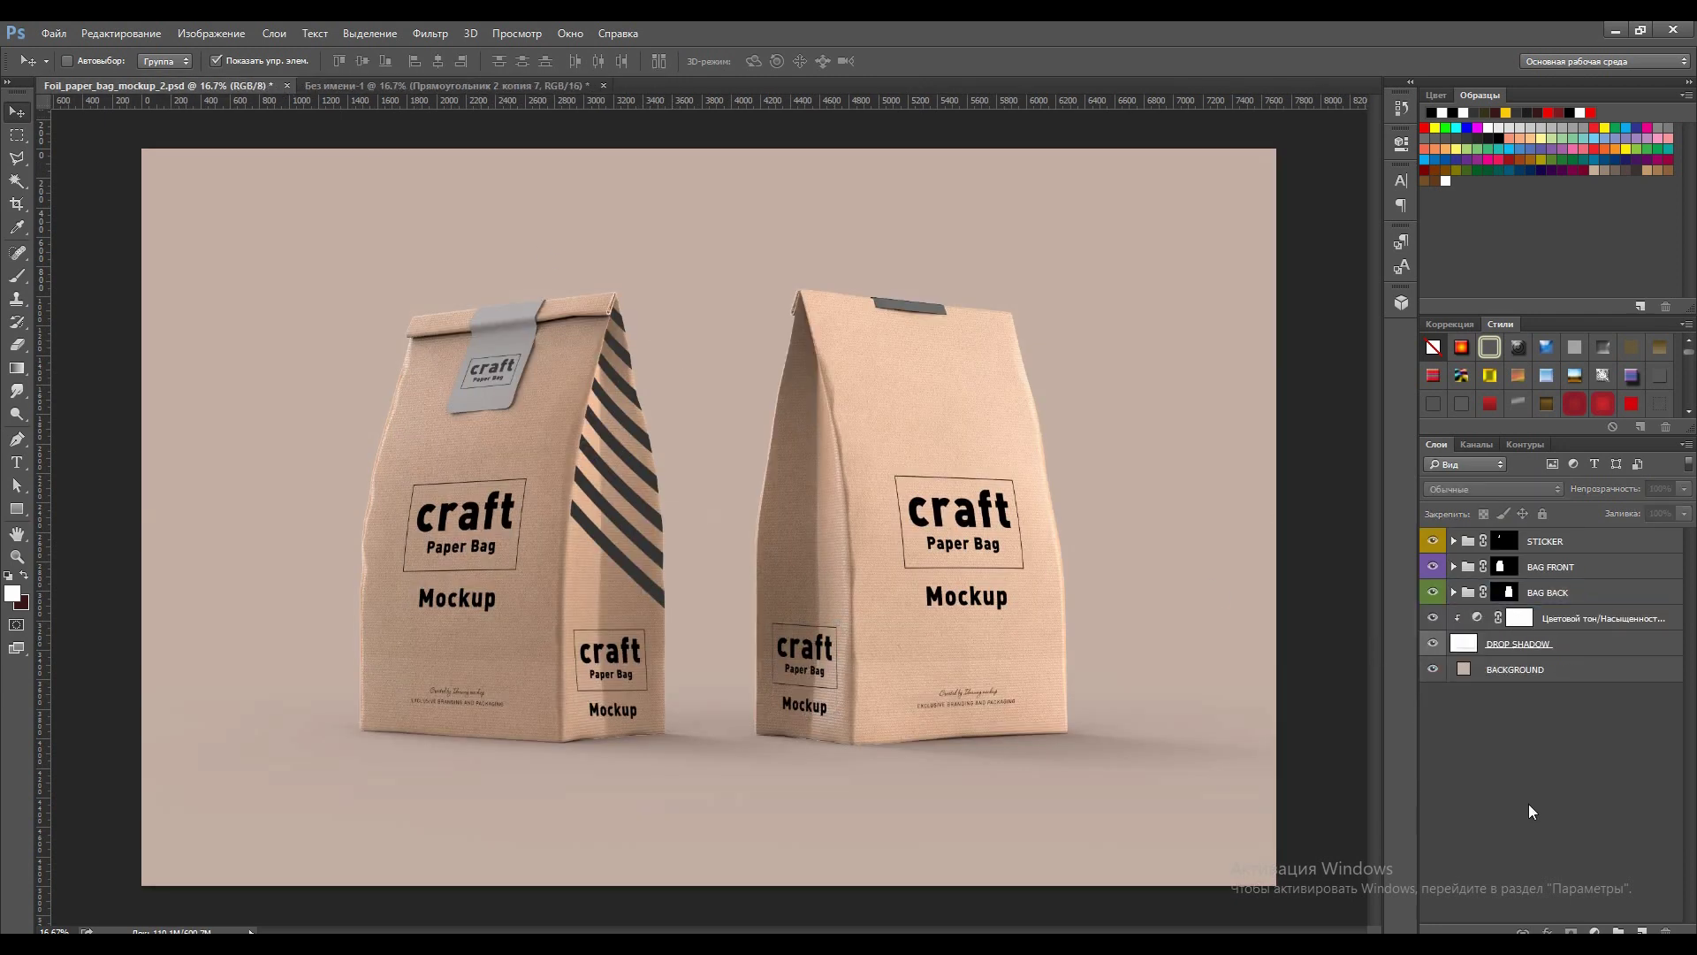
left_click(1453, 566)
left_click(1433, 618)
left_click(1432, 593)
left_click(1431, 695)
left_click(1433, 696)
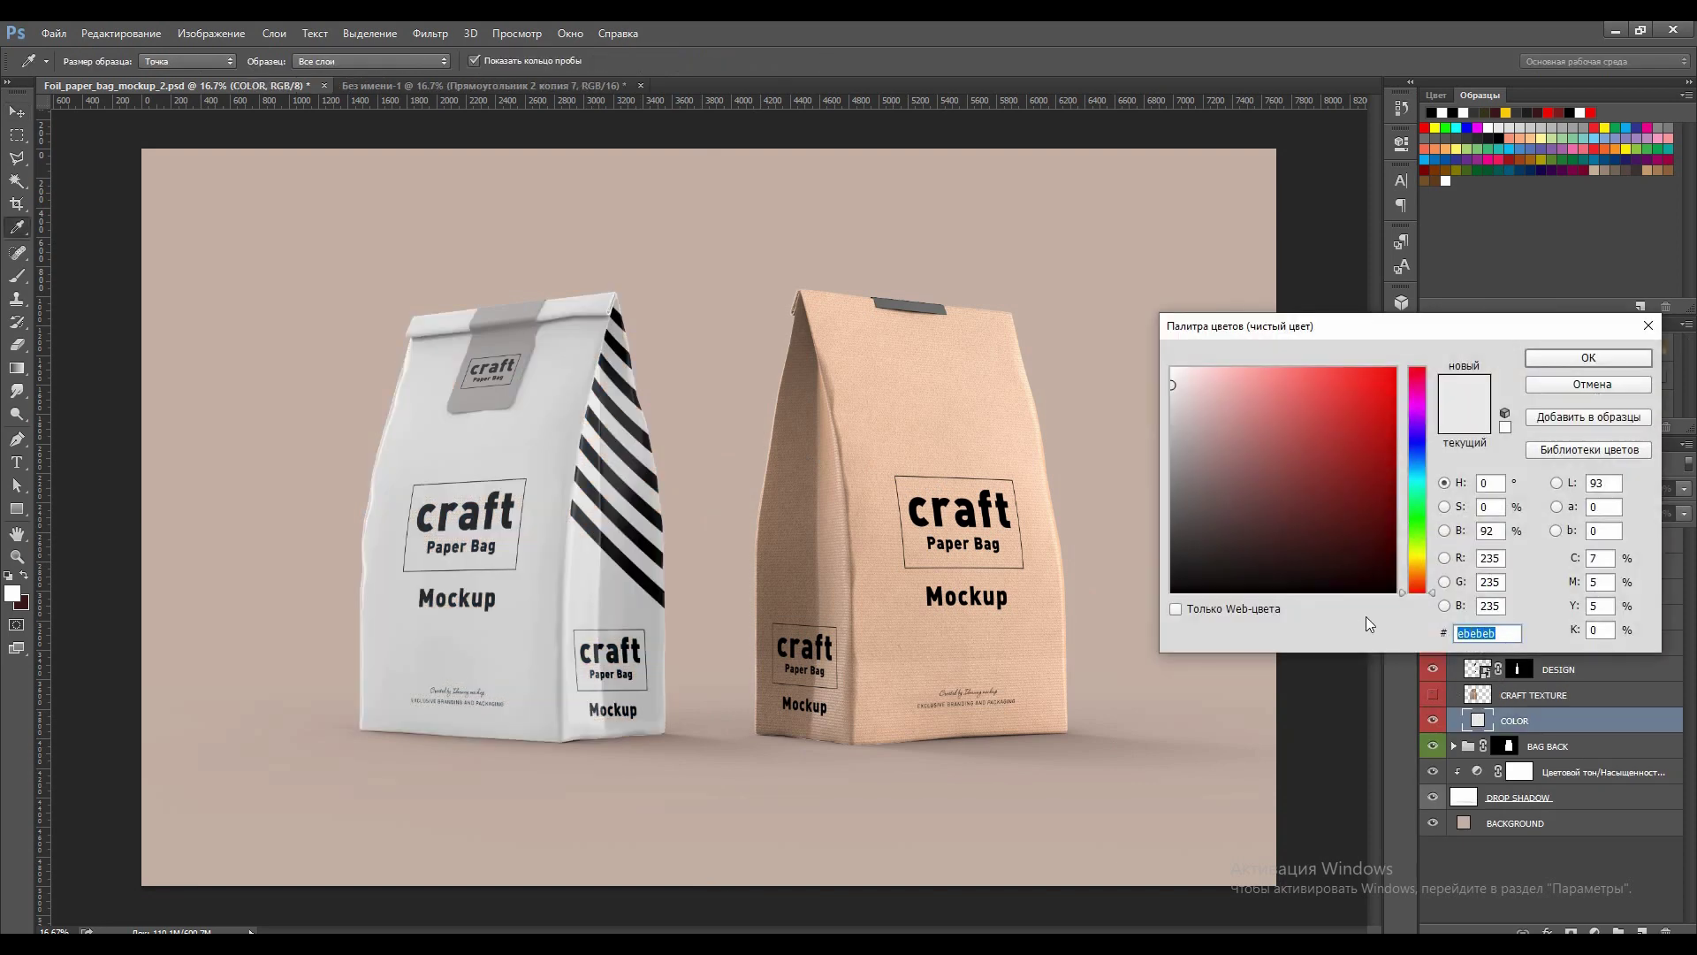
Set the BAG FRONT group's COLOR layer to the yellow #ffcc00
type("d2a3a3")
double_click(1494, 631)
type("ff")
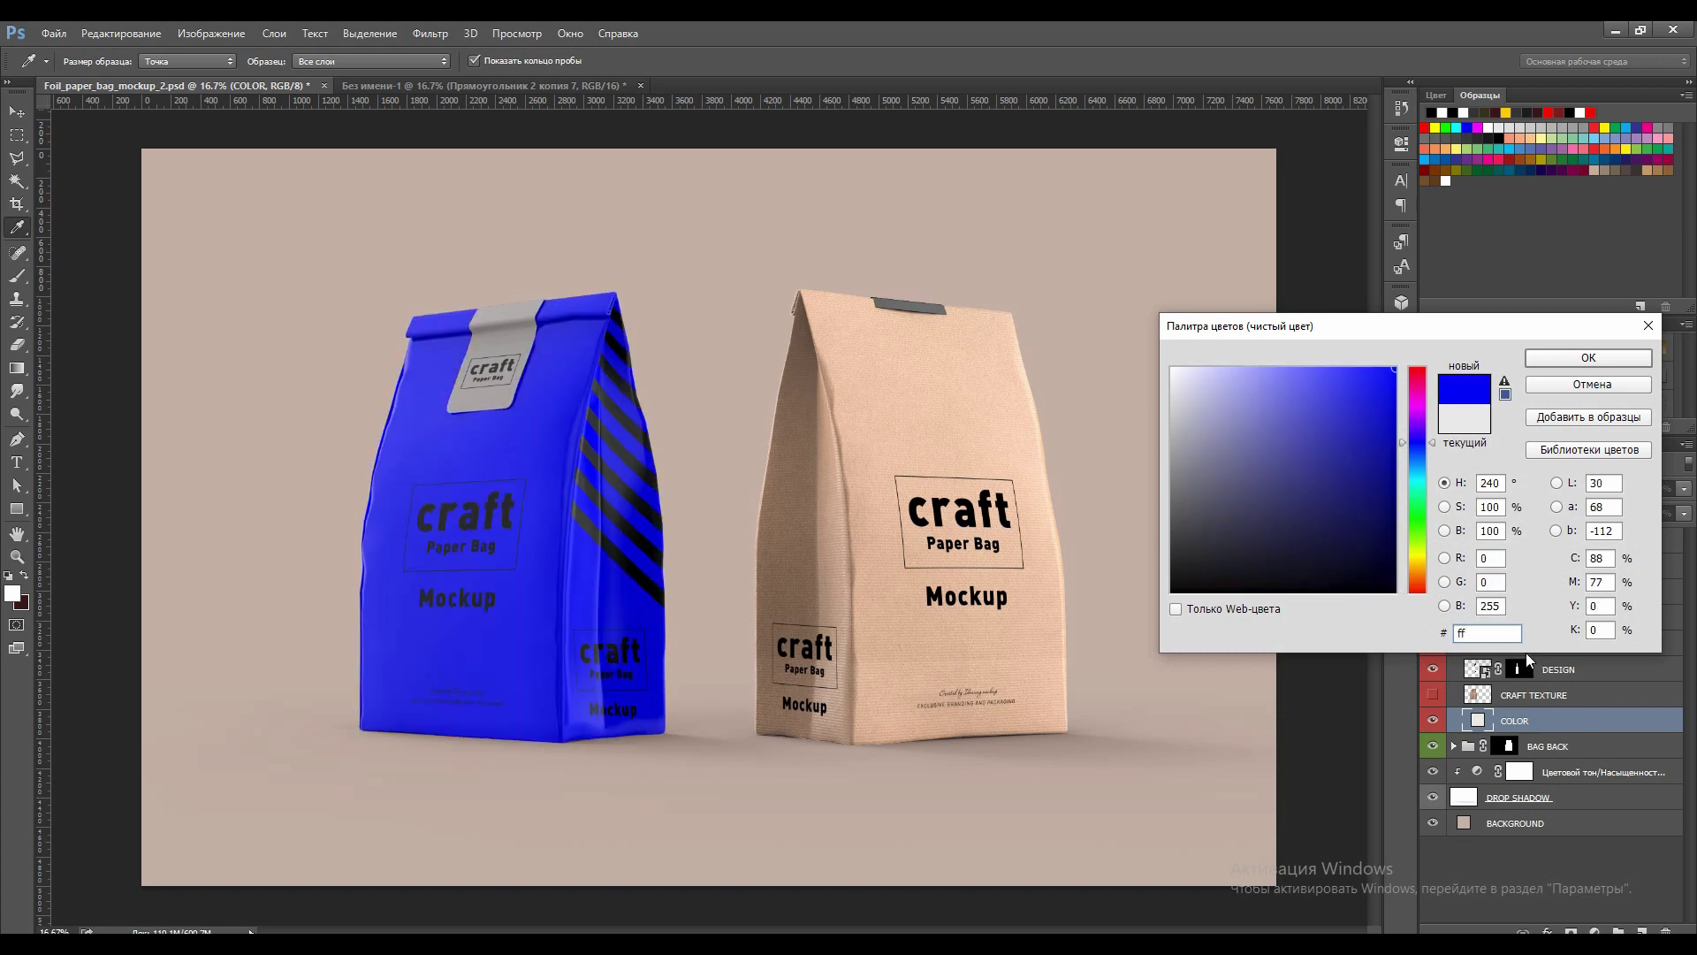
type("cc00")
key("Return")
Set the STICKER group's COLOR layer to light grey #ebebeb after trying #313131, and collapse the group
scroll(1464, 560, "up", 2)
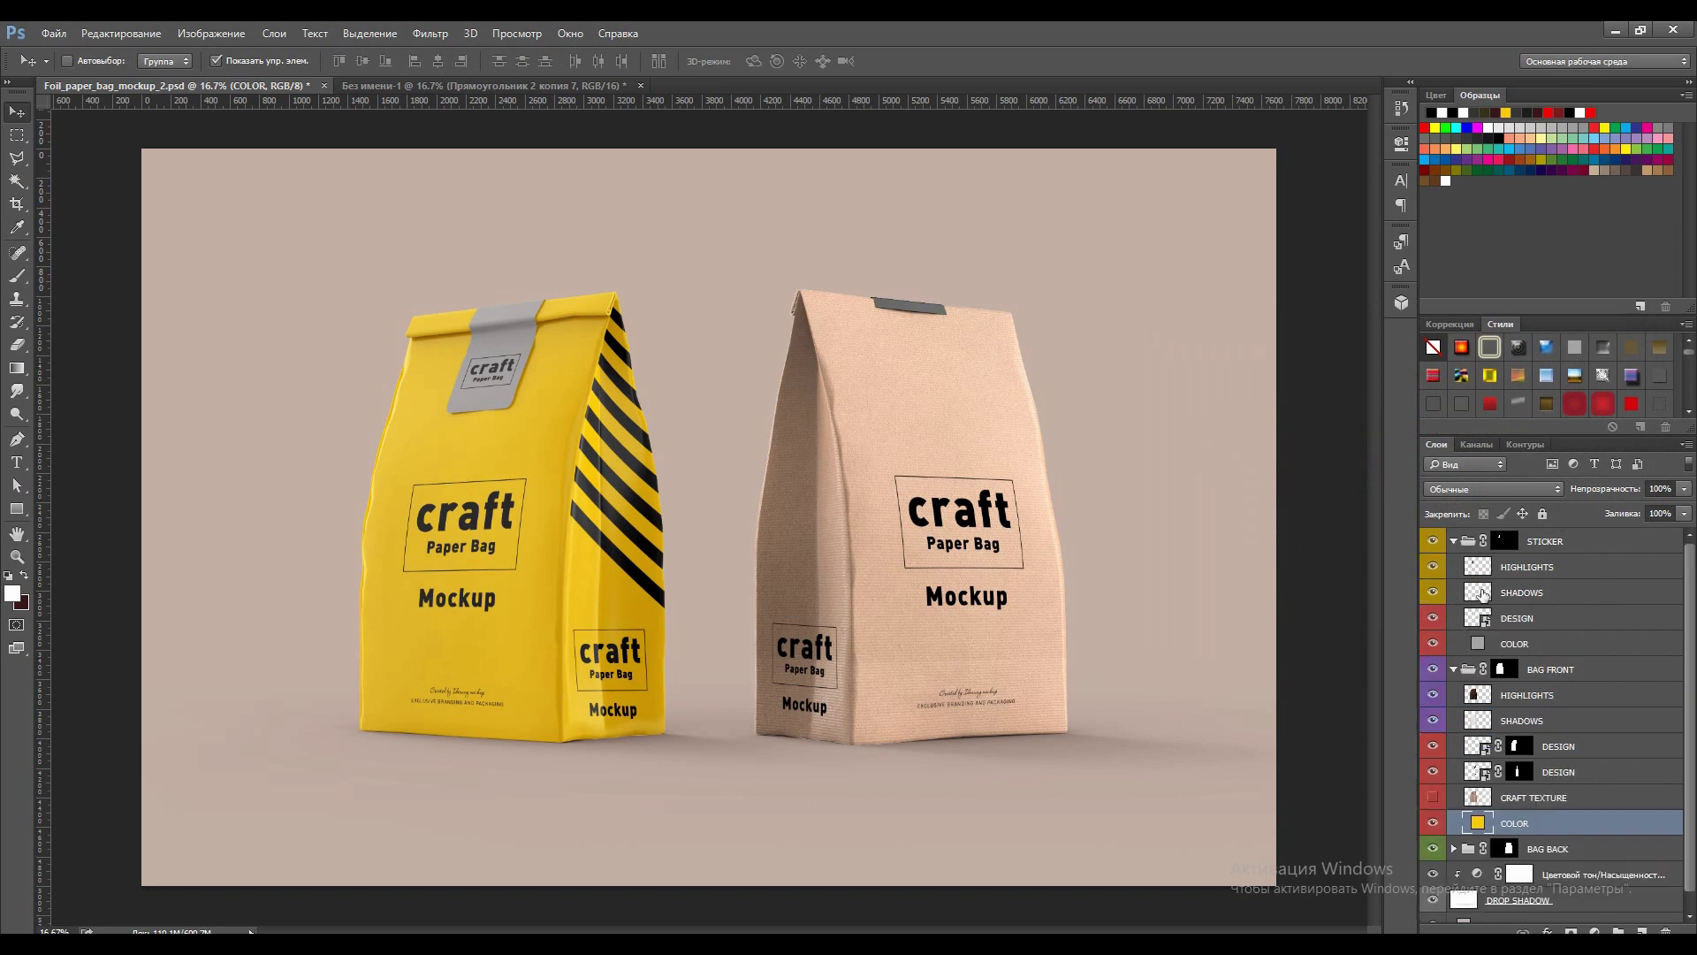
double_click(1484, 646)
type("313131")
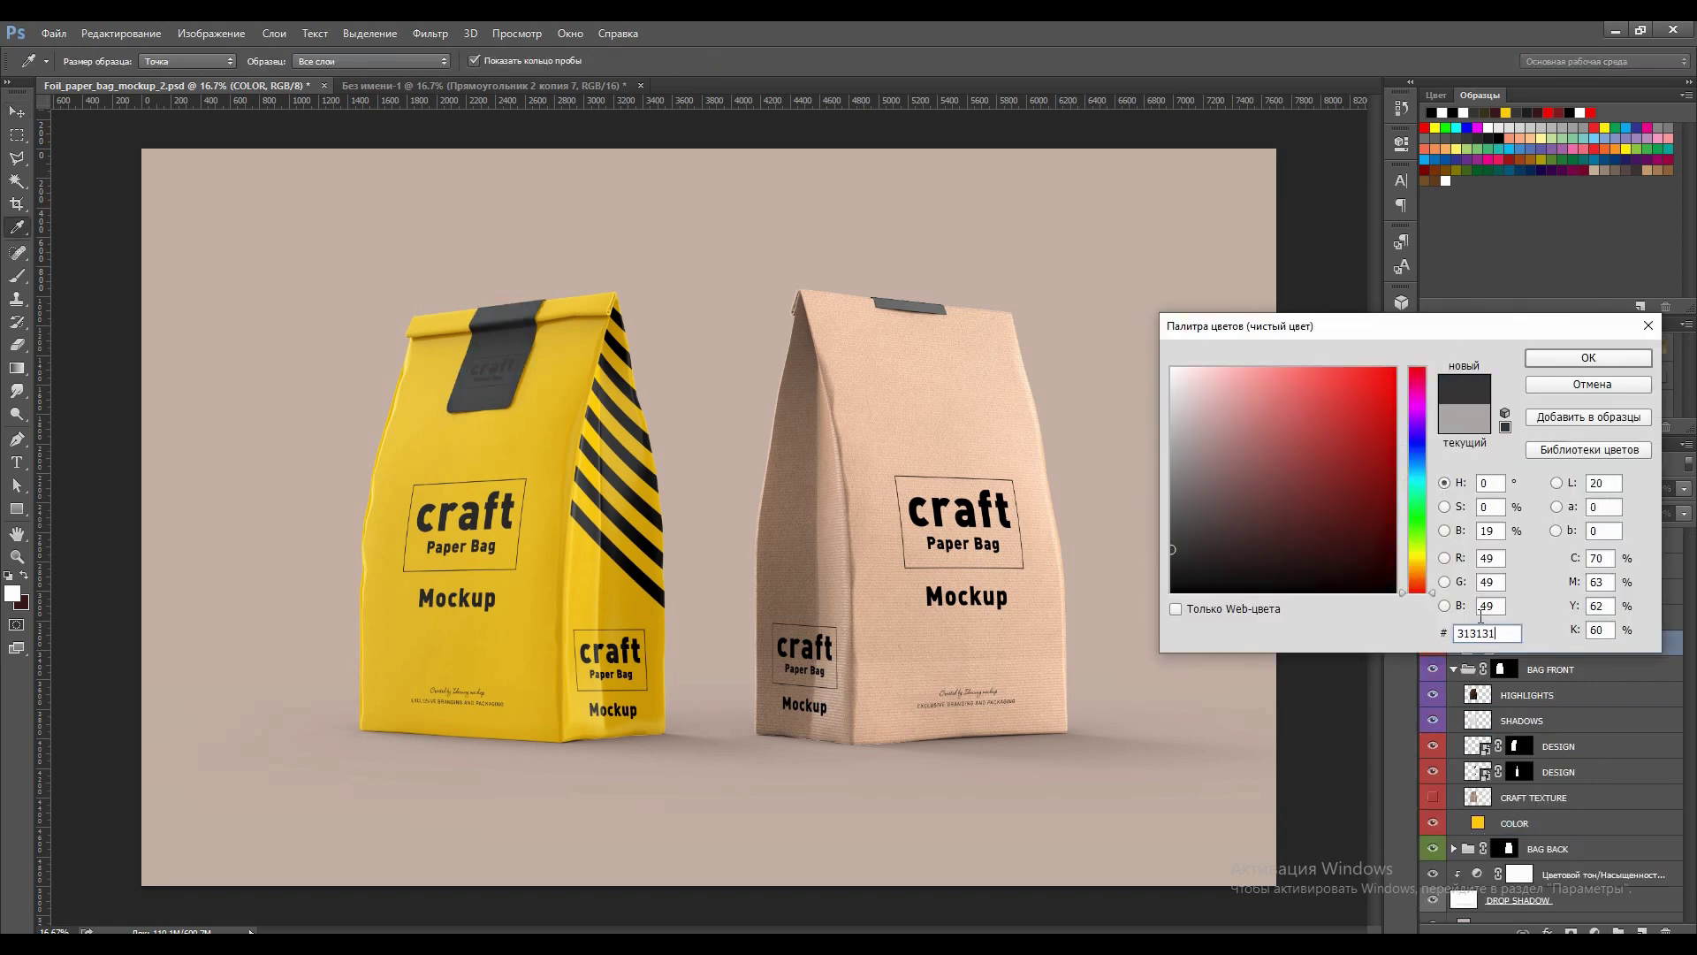
left_click_drag(1464, 632, 1328, 610)
type("ebebeb")
left_click(1586, 359)
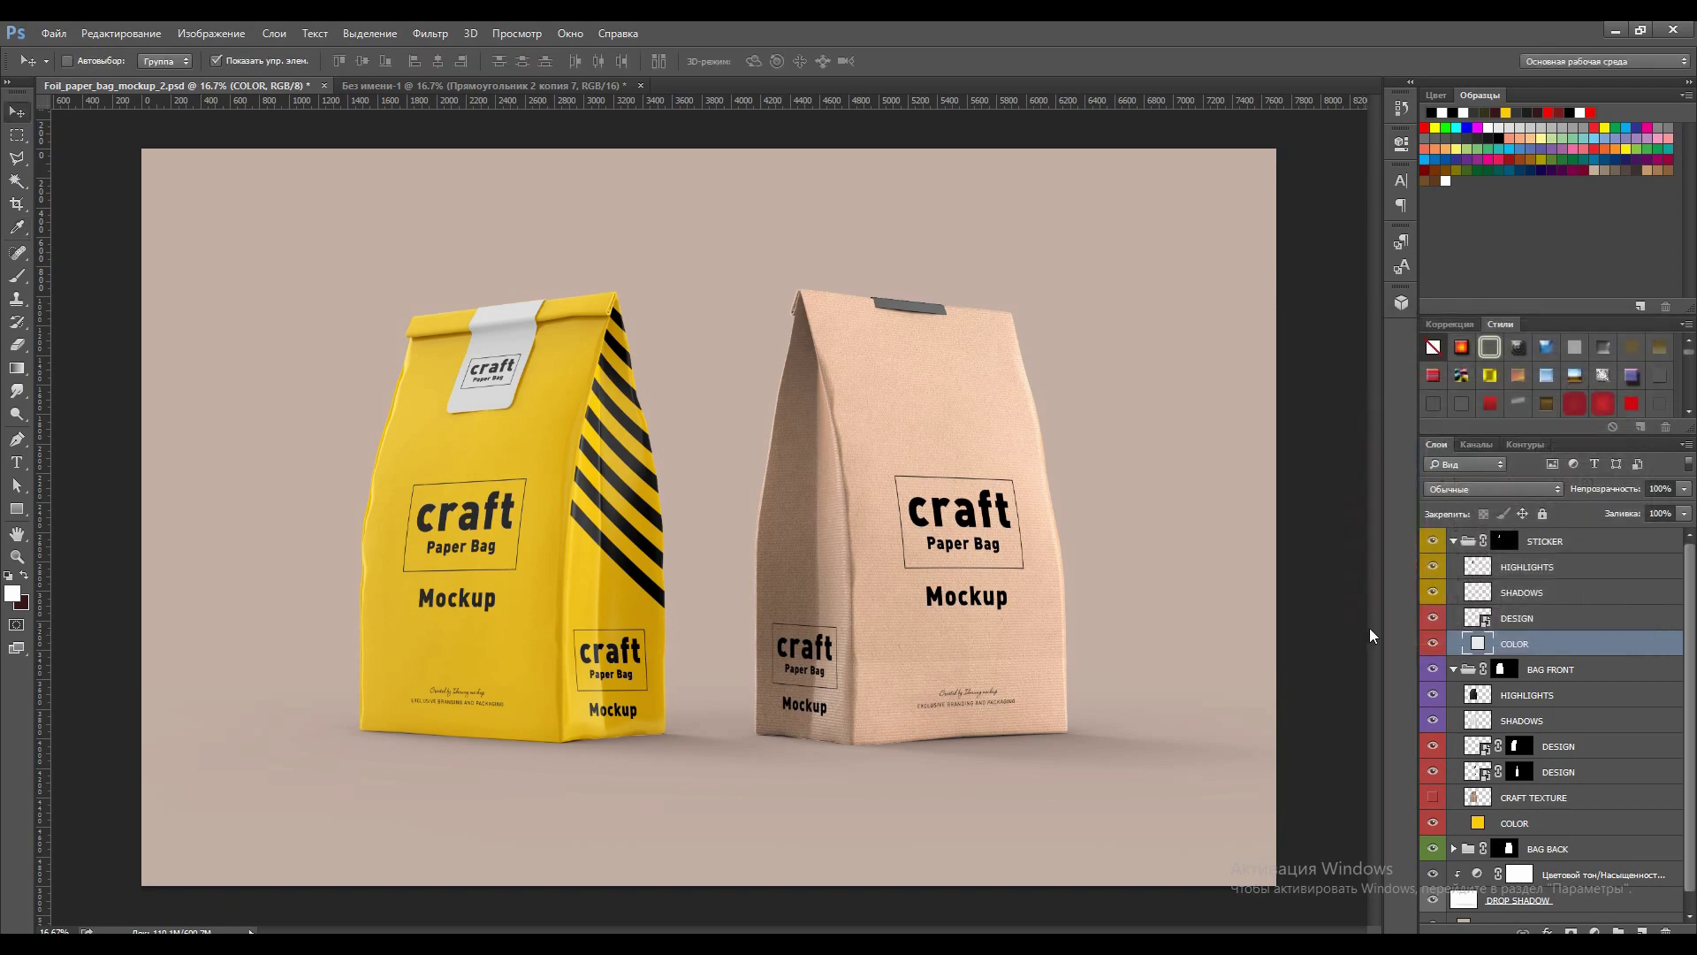
left_click(1454, 541)
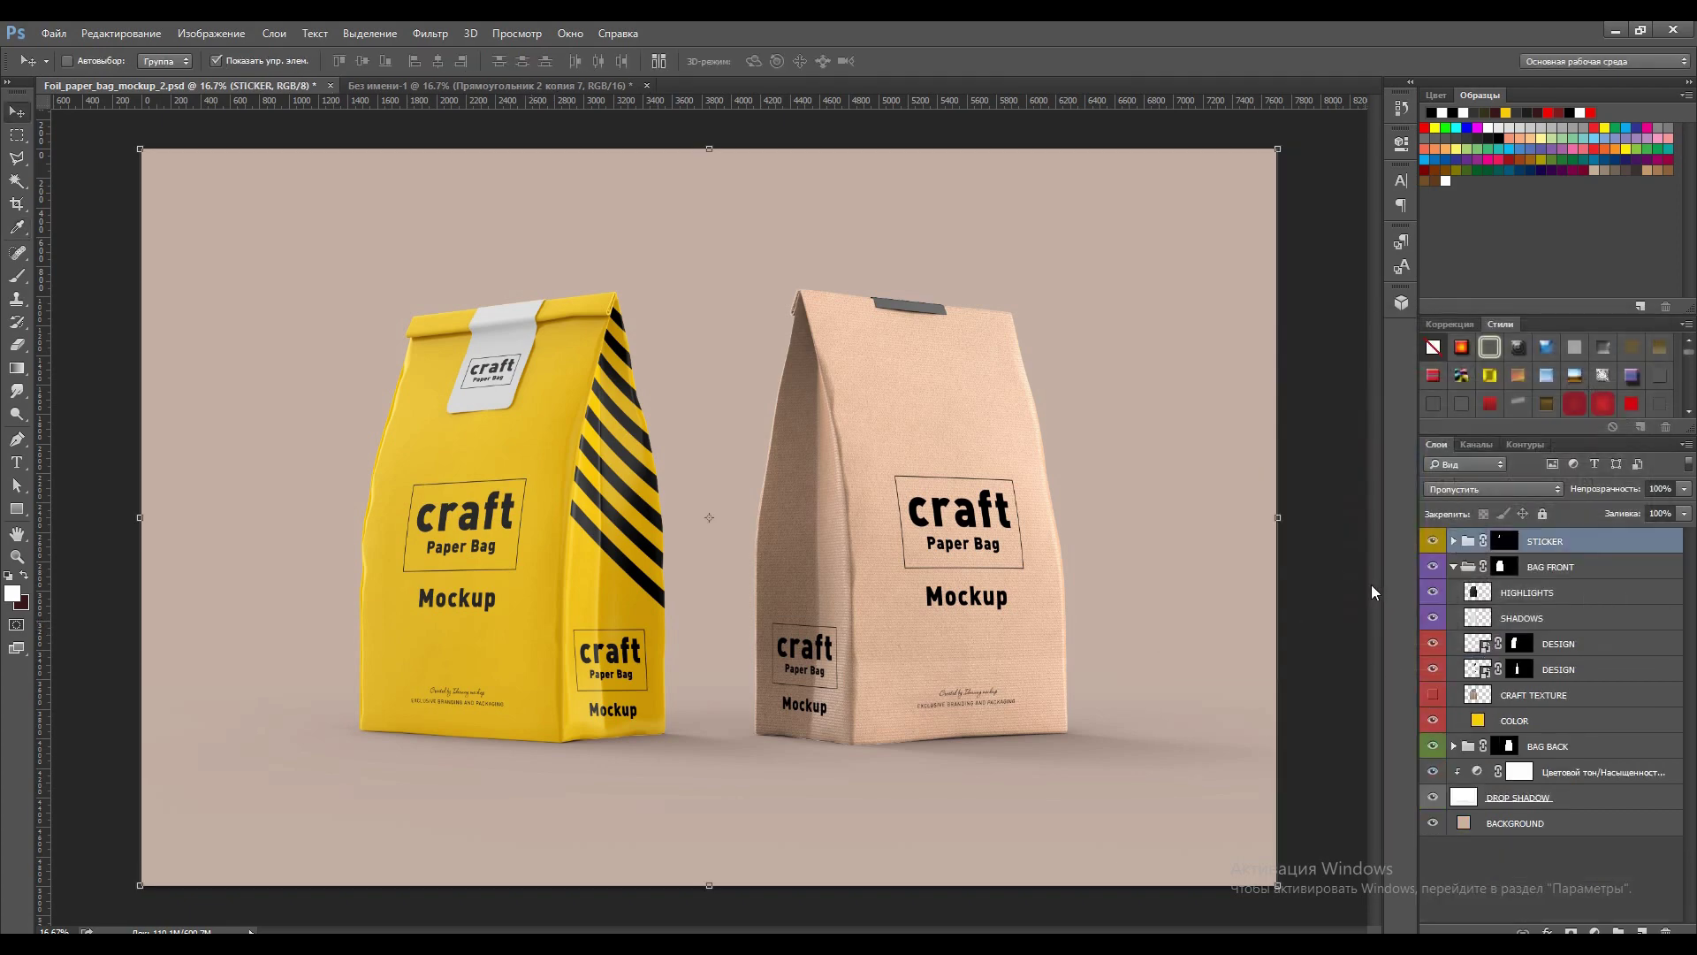
Examine both finished bags up close, checking the artwork, paper texture and edges, and return to the full mockup view
key("ctrl+plus")
key("ctrl+plus")
key("ctrl+plus")
left_click_drag(1172, 416, 795, 713)
left_click_drag(871, 433, 689, 473)
left_click_drag(754, 614, 707, 336)
left_click_drag(818, 901, 1079, 485)
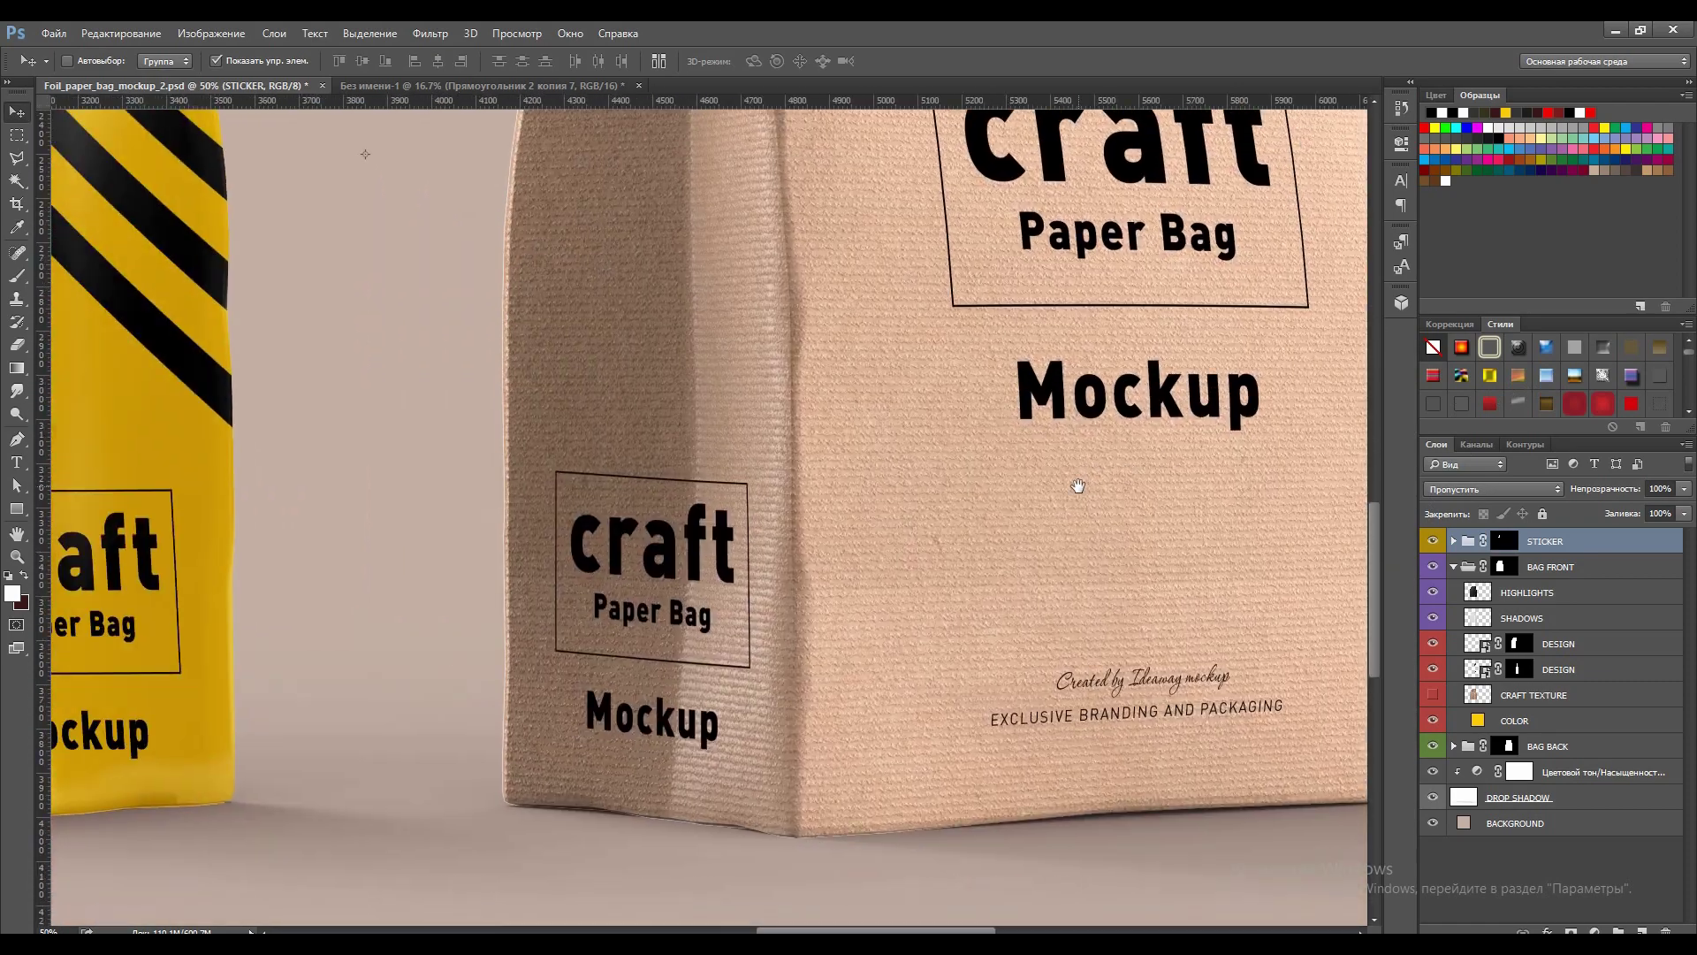
left_click_drag(561, 492, 978, 474)
key("ctrl+0")
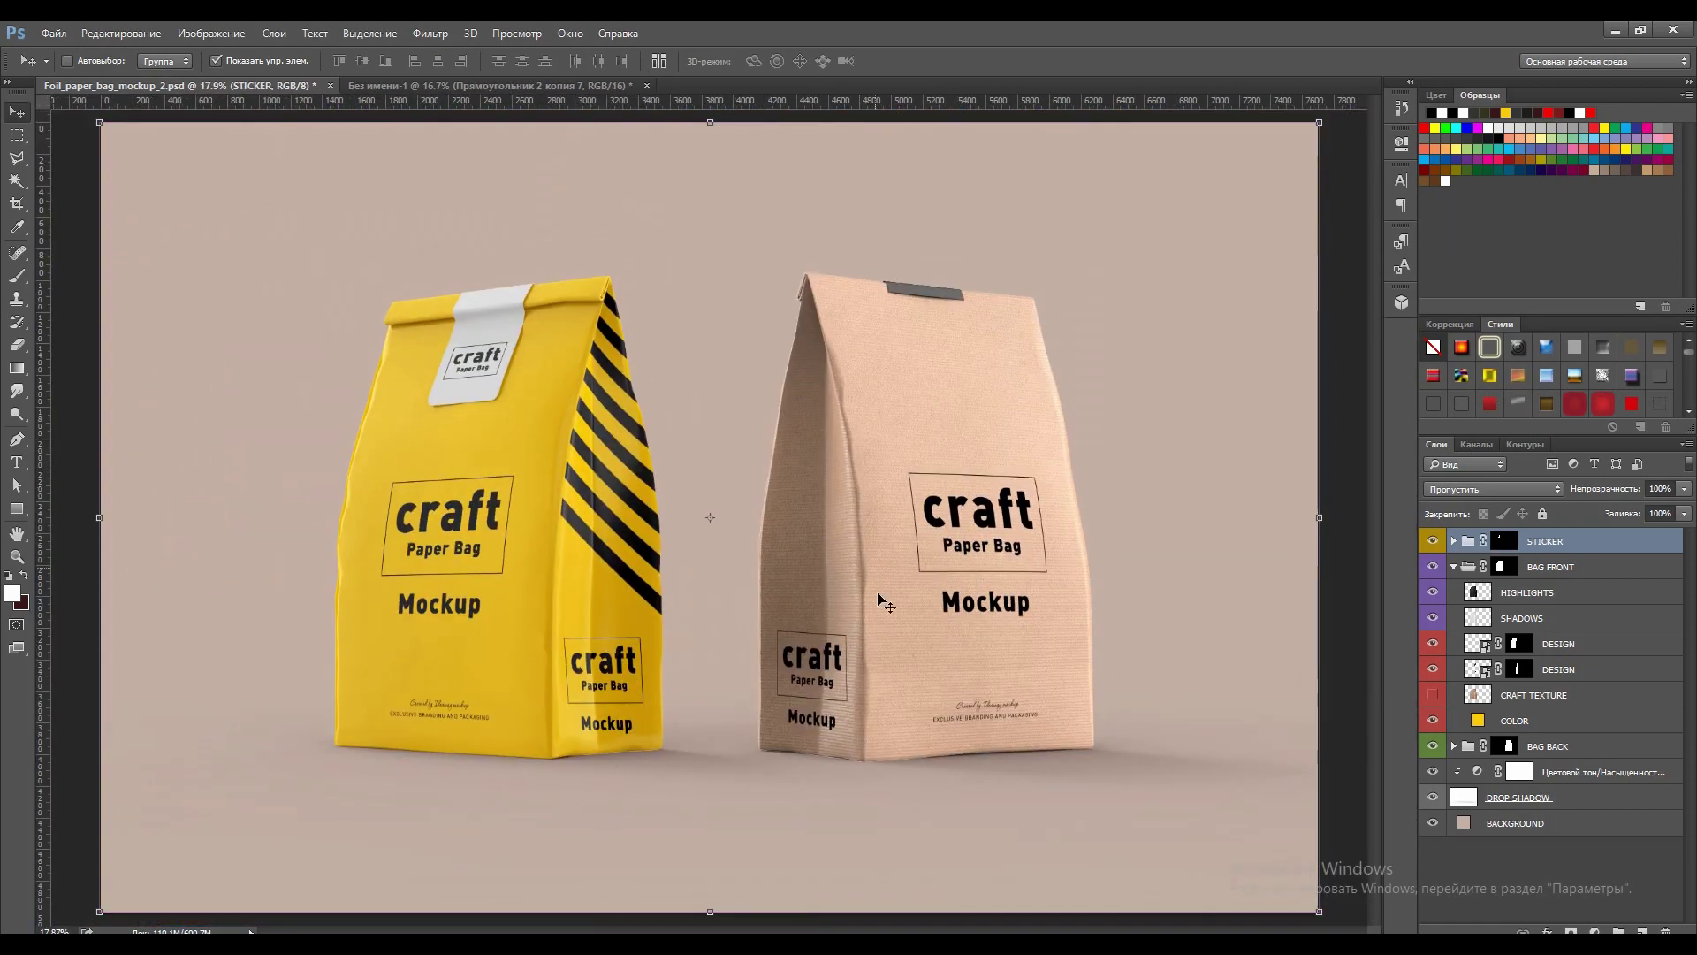